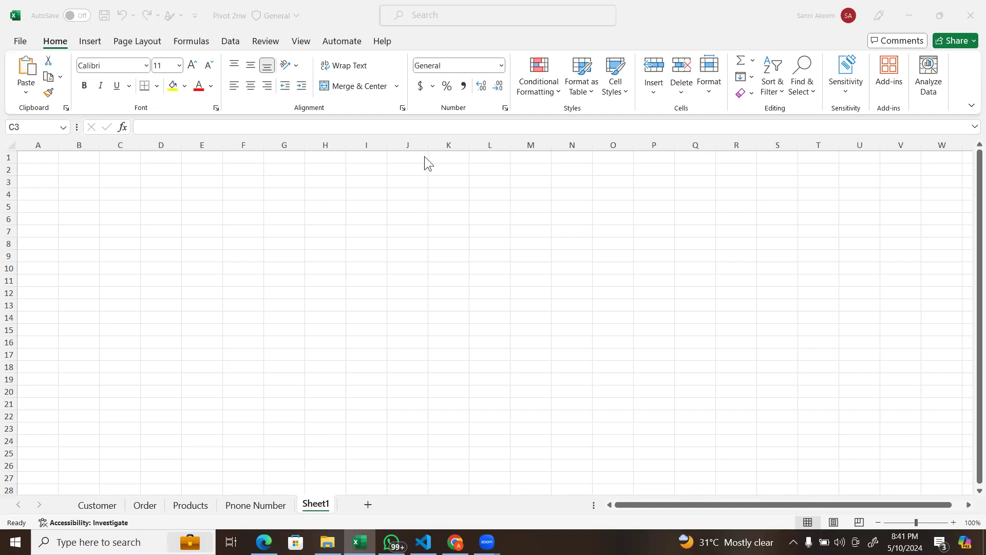
# Step: Set the worksheet zoom to 150%
pyautogui.click(176, 175)
pyautogui.click(166, 181)
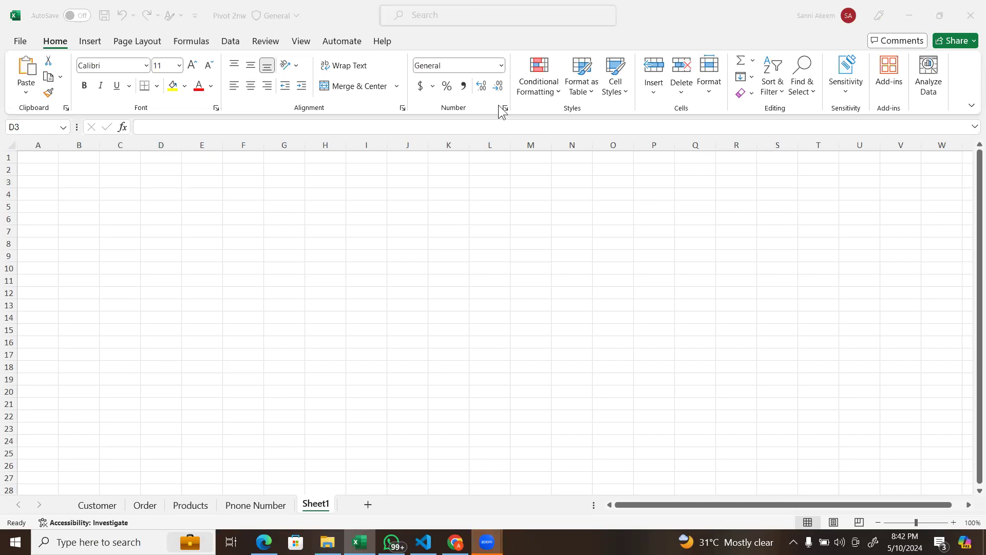
pyautogui.click(954, 522)
pyautogui.click(954, 523)
pyautogui.click(954, 523)
pyautogui.click(954, 522)
pyautogui.click(954, 523)
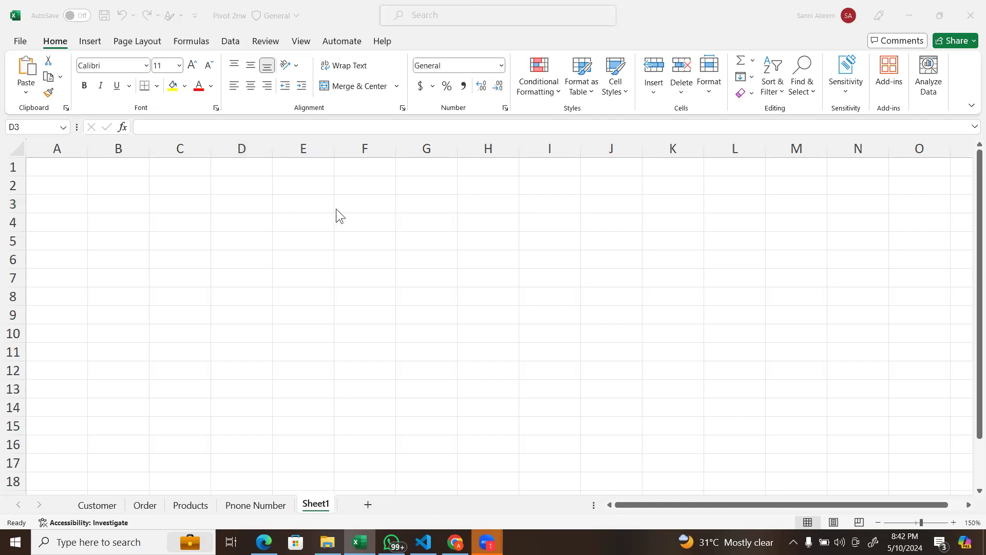
# Step: Select cell D3 and highlight its column D and row 3 to trace the cell address
pyautogui.click(301, 200)
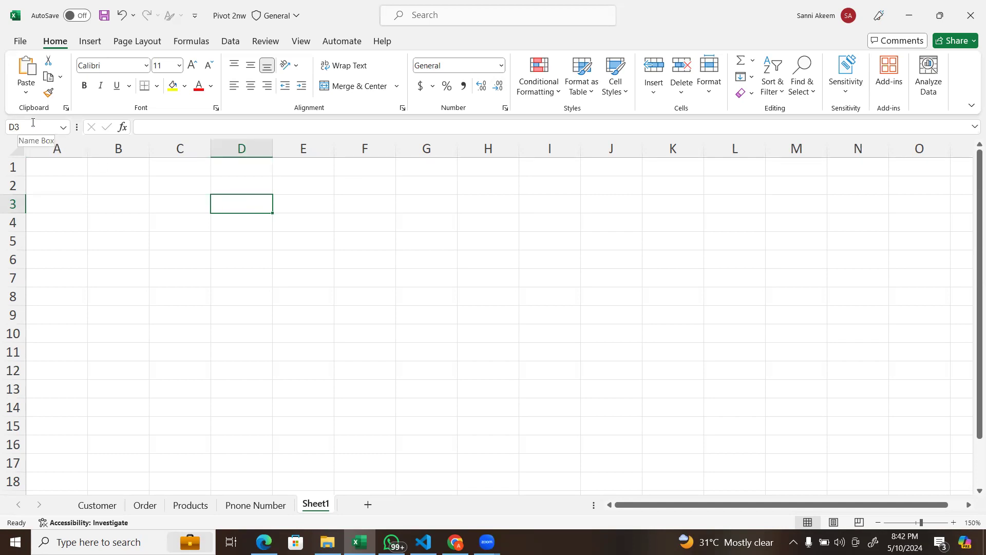
pyautogui.click(248, 145)
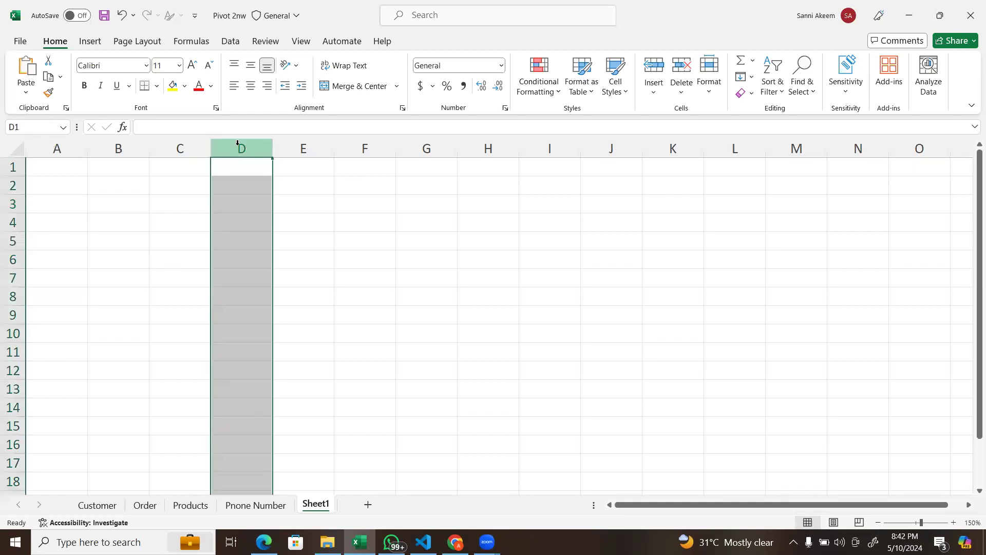
pyautogui.click(224, 206)
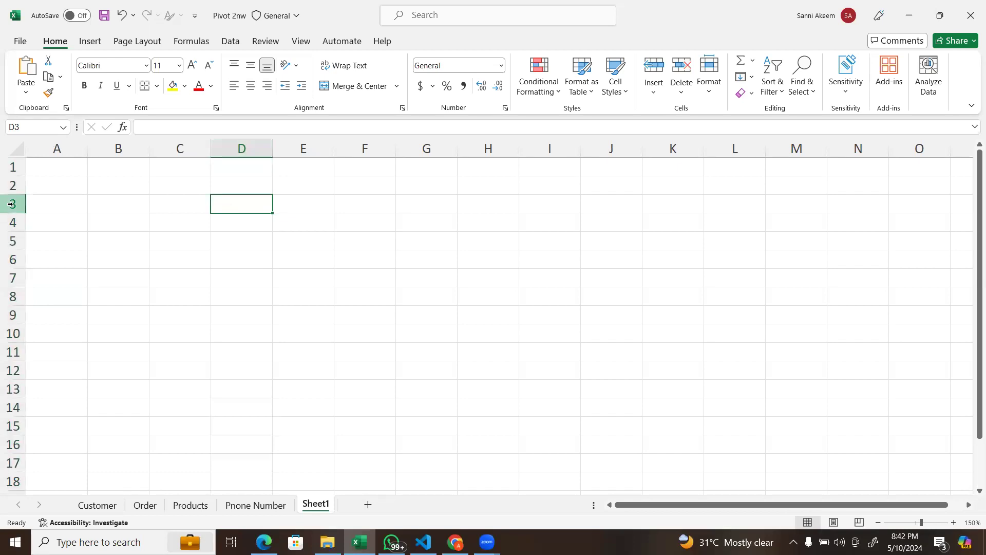
pyautogui.click(11, 205)
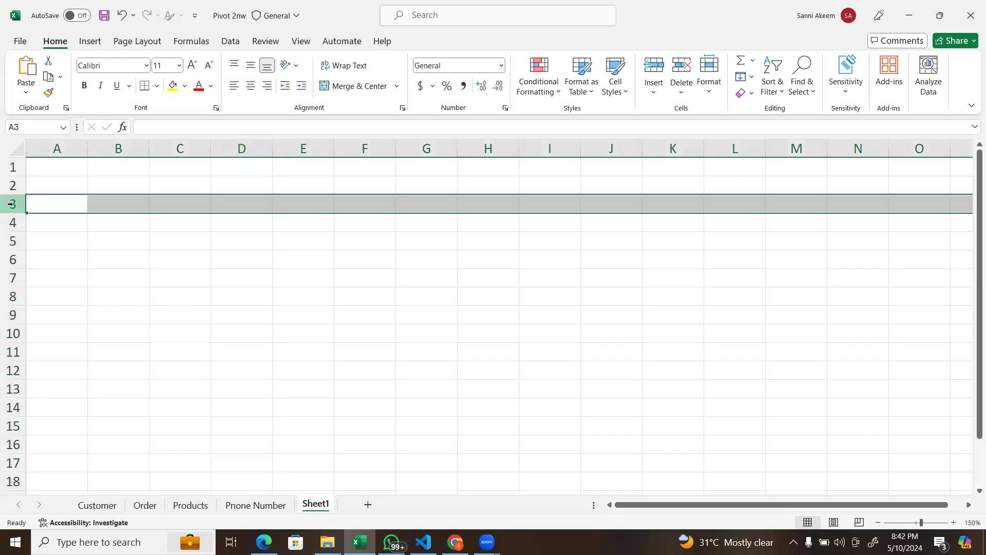
# Step: Select cell F5 and highlight its column F and row 5 to trace the cell address
pyautogui.click(368, 245)
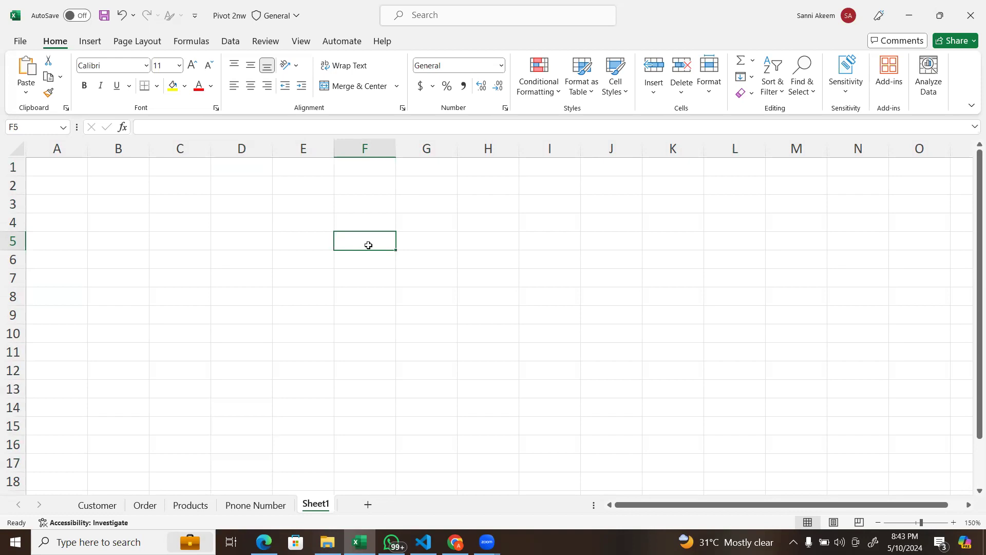
pyautogui.click(374, 148)
pyautogui.click(48, 241)
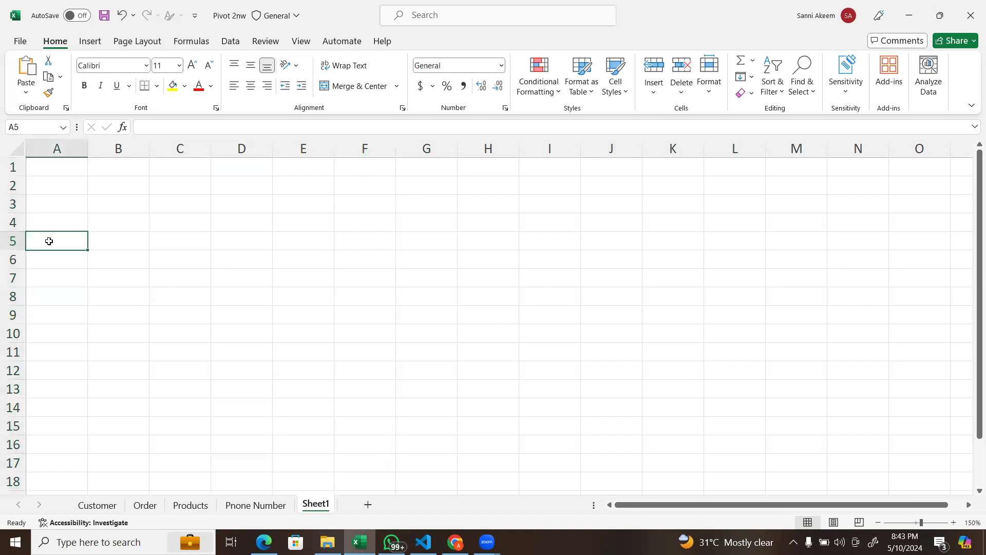
pyautogui.click(11, 241)
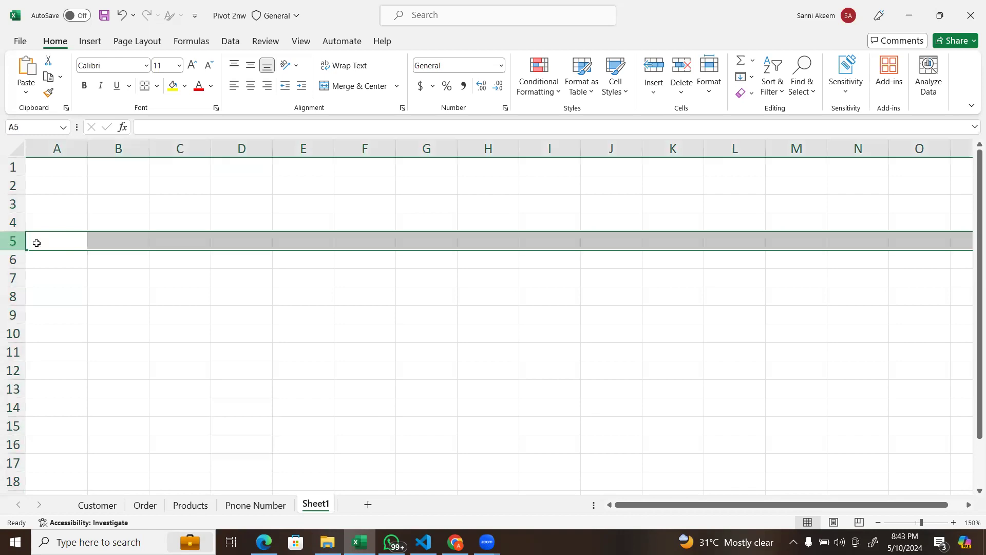
pyautogui.click(246, 261)
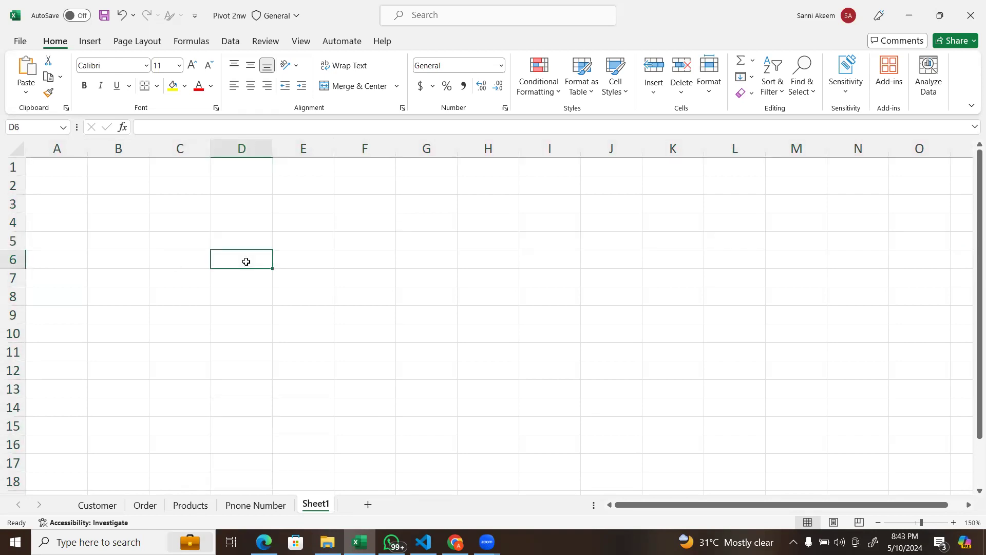
pyautogui.click(300, 271)
pyautogui.click(312, 258)
pyautogui.click(260, 247)
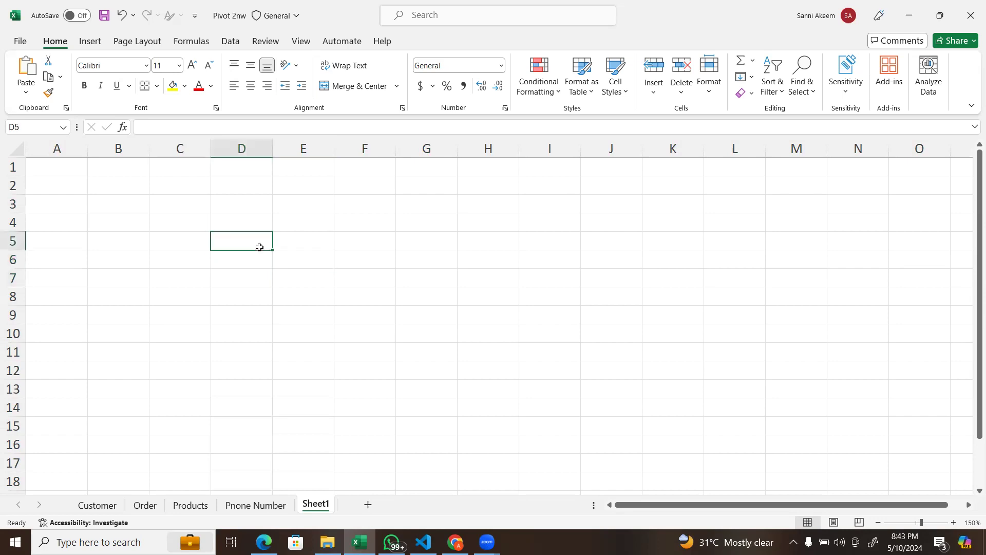
pyautogui.click(299, 245)
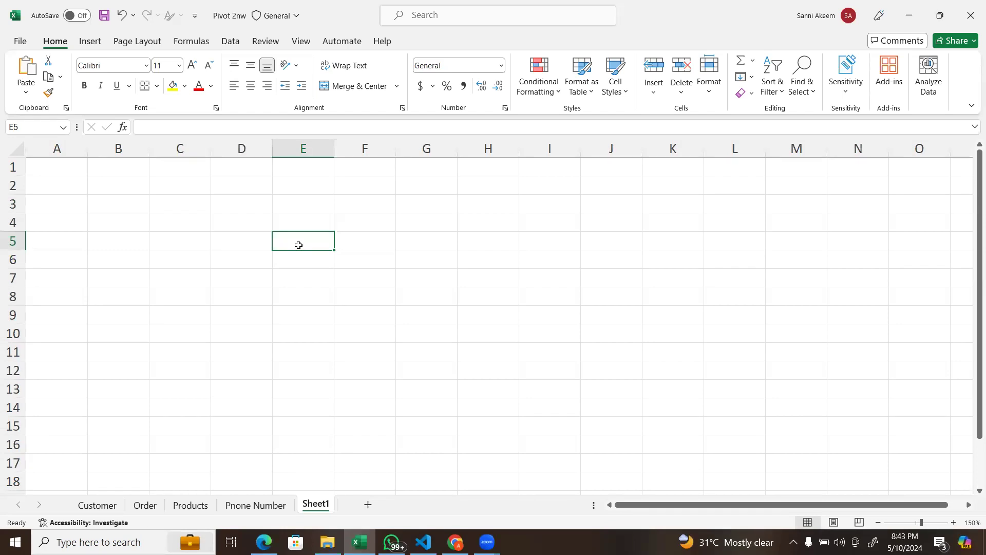
pyautogui.click(309, 228)
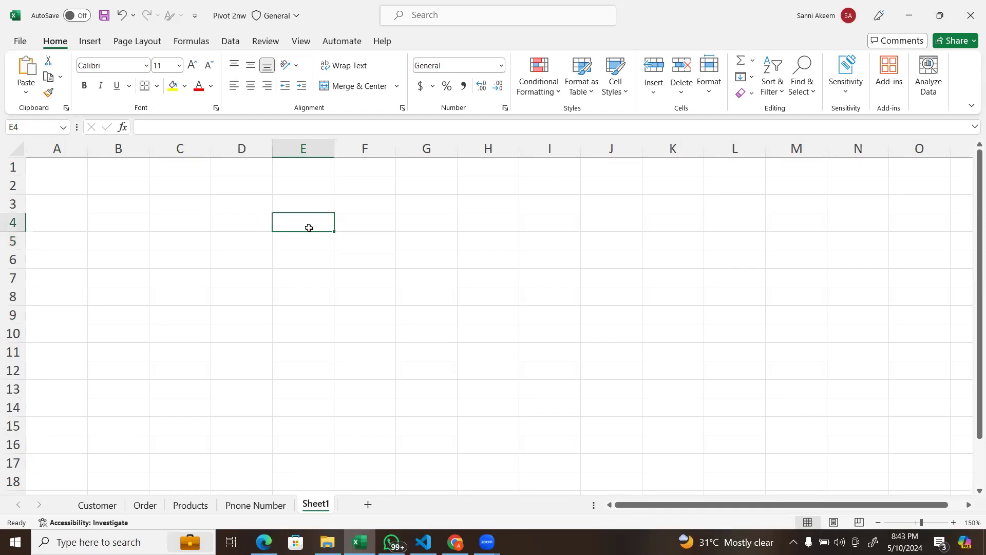
# Step: Select cell M4, highlight its column M, and visit cells M5 and D5 to compare their addresses
pyautogui.click(817, 231)
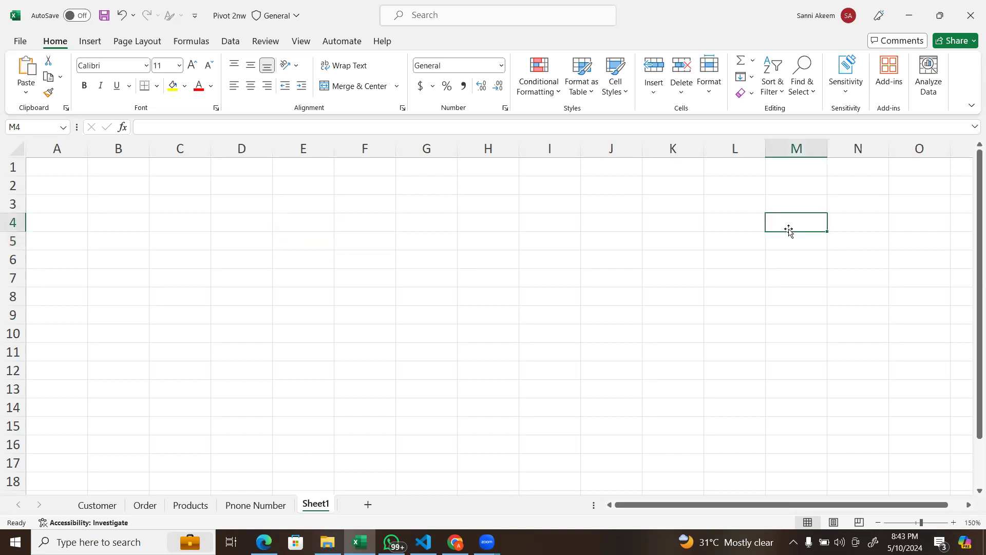
pyautogui.click(797, 146)
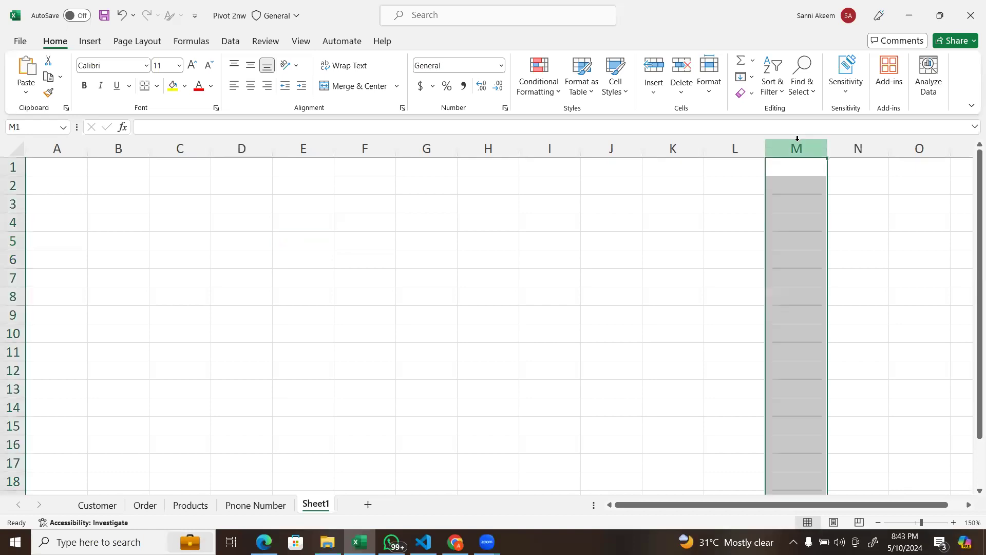
pyautogui.click(793, 241)
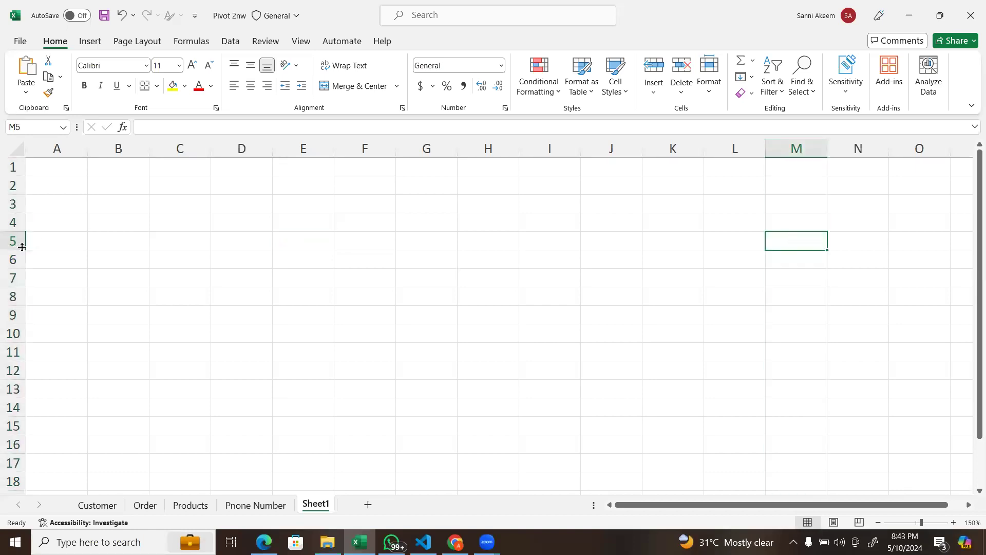
pyautogui.click(222, 249)
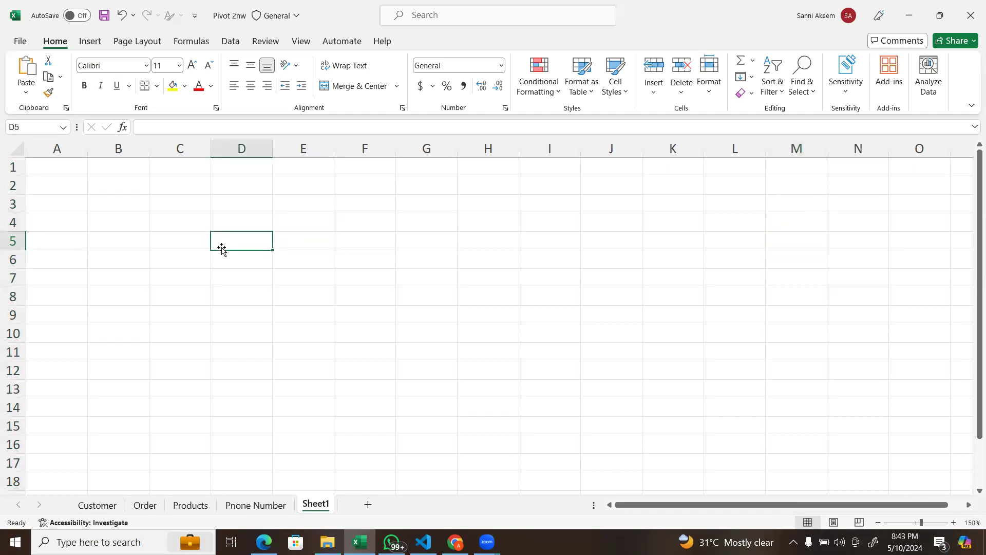
pyautogui.doubleClick(222, 248)
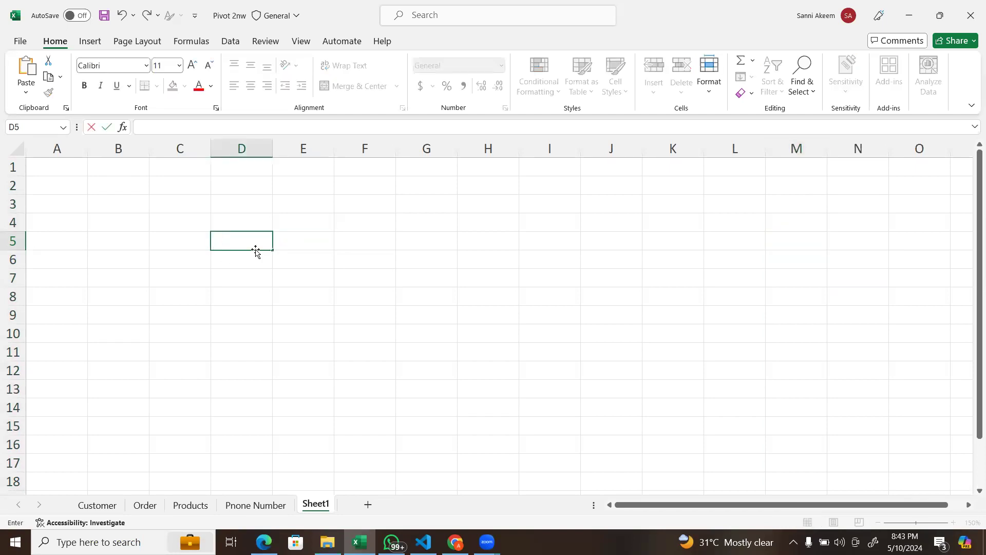
# Step: Enter 35 in cell E3 and 56 in cell F3
pyautogui.click(321, 204)
pyautogui.write('35')
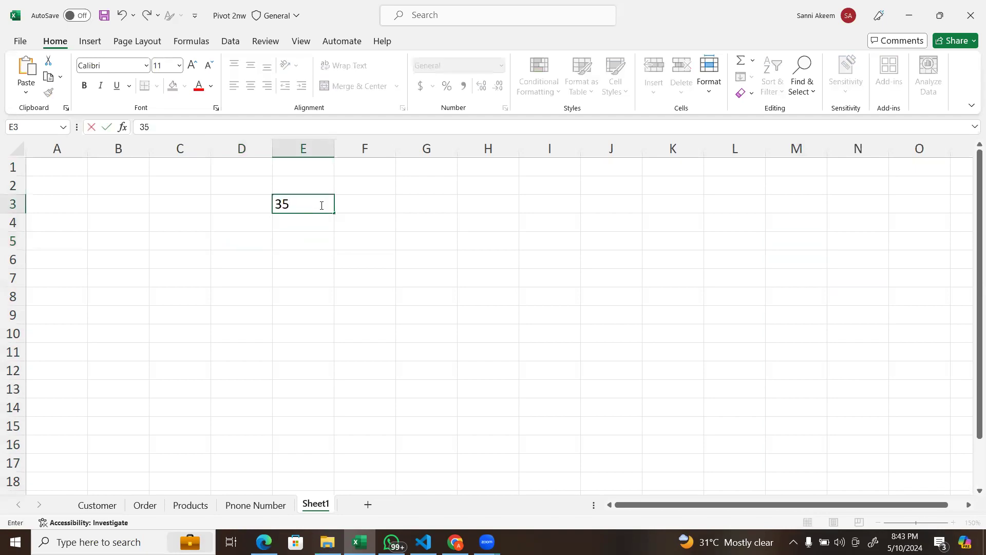
pyautogui.press('Tab')
pyautogui.write('56')
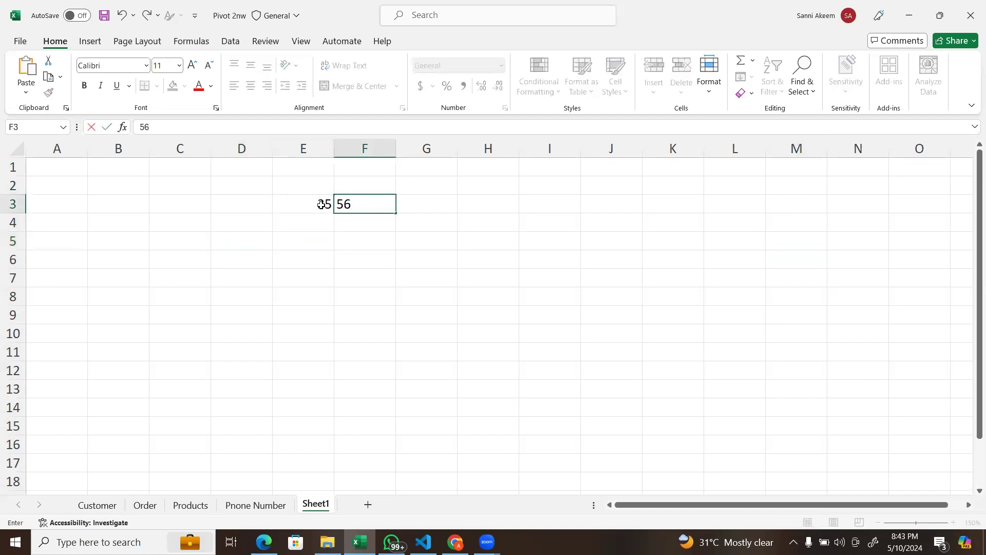
# Step: Enter the formula =E3+F3 in cell E5 to add the two numbers
pyautogui.click(307, 235)
pyautogui.write('=')
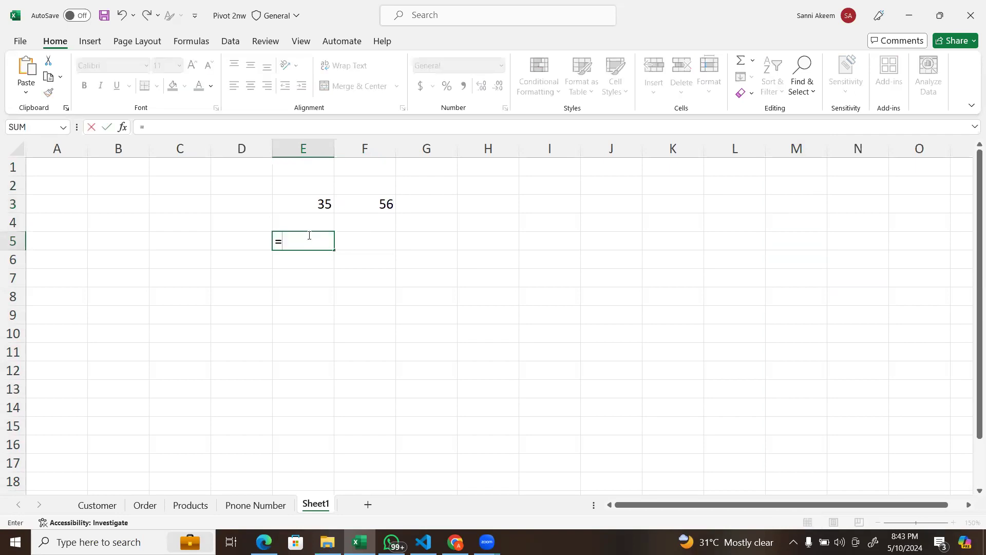
pyautogui.click(317, 203)
pyautogui.write('+')
pyautogui.click(364, 205)
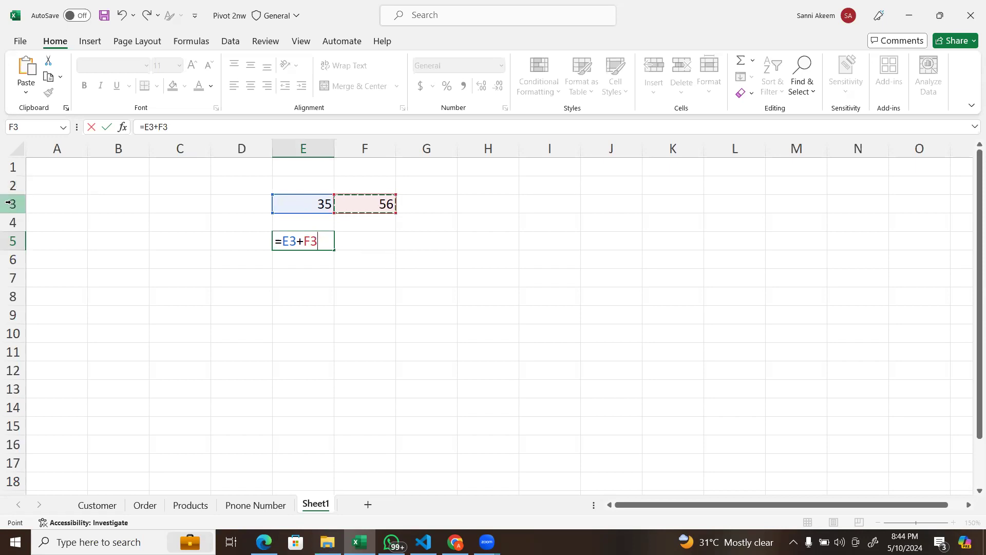
pyautogui.click(289, 241)
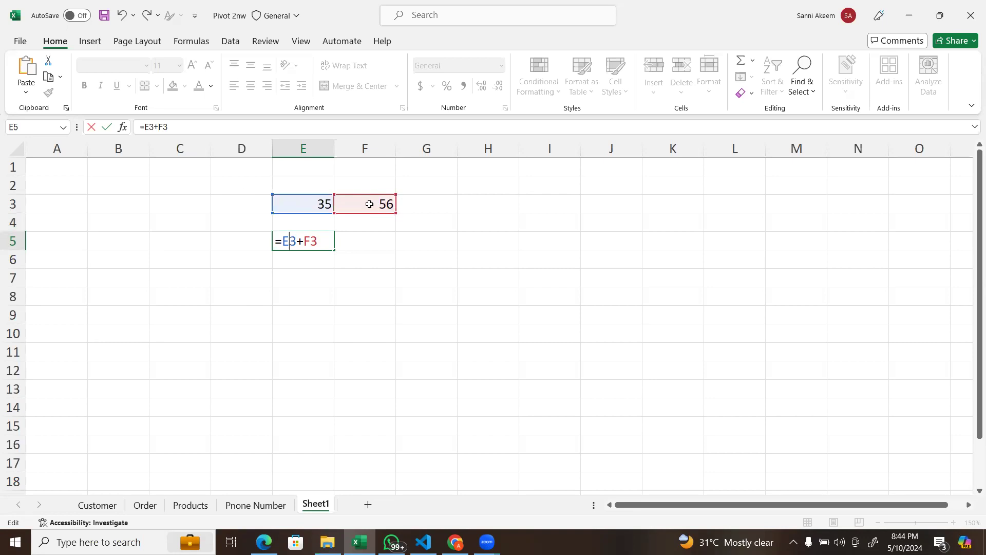
pyautogui.press('Return')
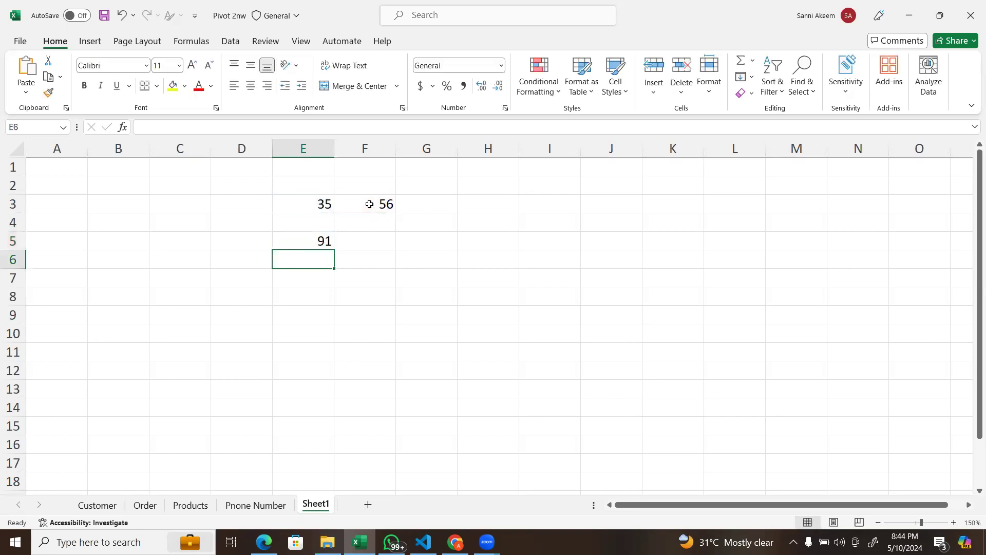
# Step: Check the formula in cell E5 and the entries in cells E3 and F3 that it adds
pyautogui.click(323, 242)
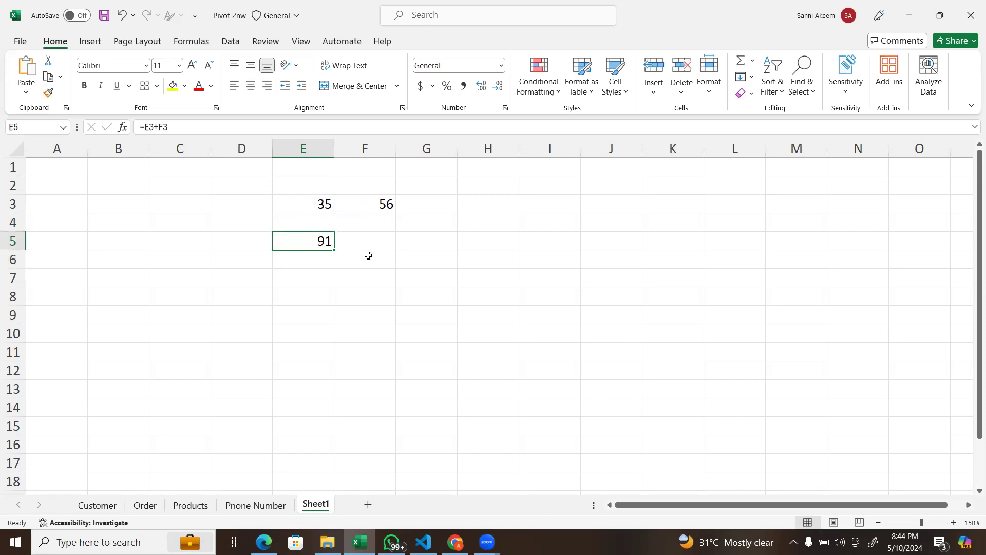
pyautogui.click(307, 200)
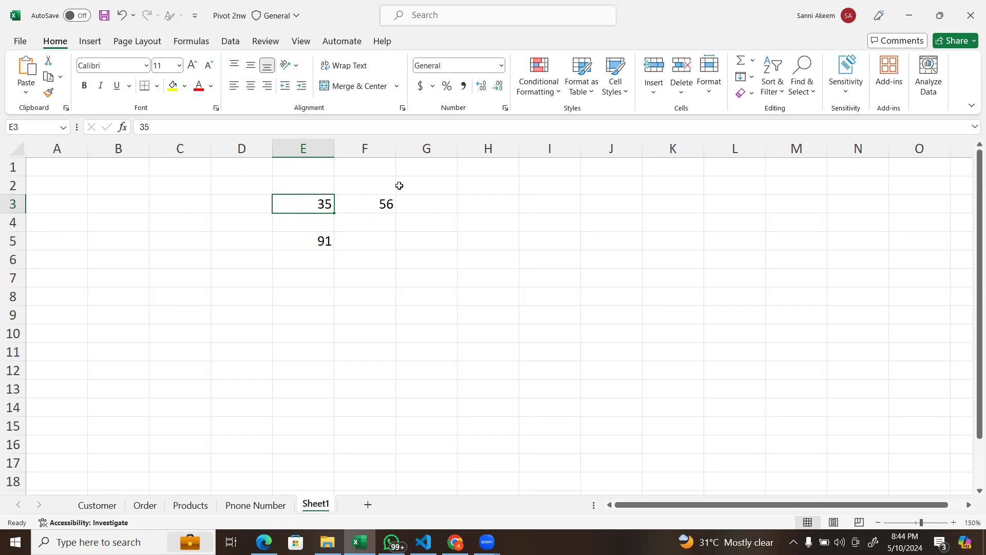
pyautogui.click(387, 198)
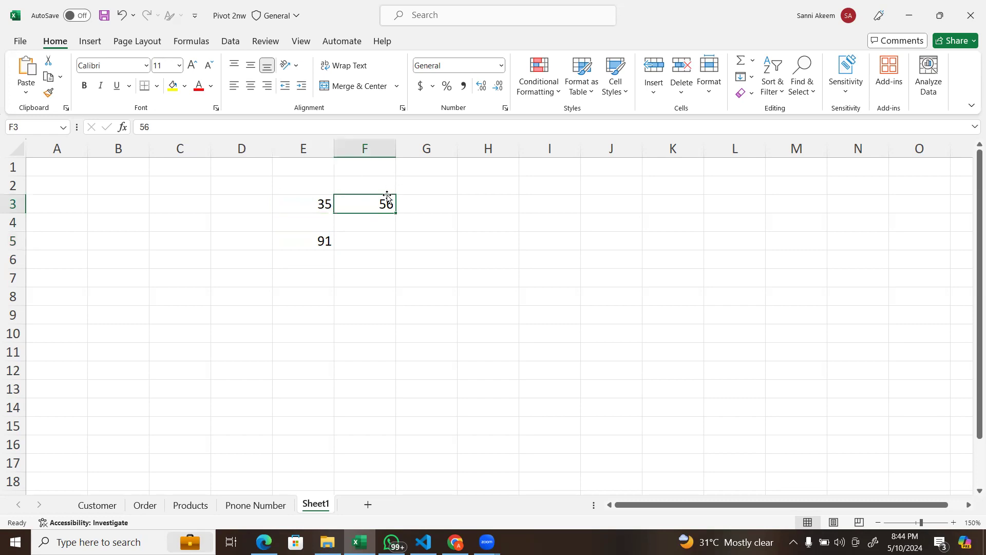
# Step: Fill the block G5:H6 with 56787 in G5, 556 in G6, 7655 in H6 and 54456 in H5
pyautogui.click(422, 235)
pyautogui.write('=')
pyautogui.press('BackSpace')
pyautogui.write('56787')
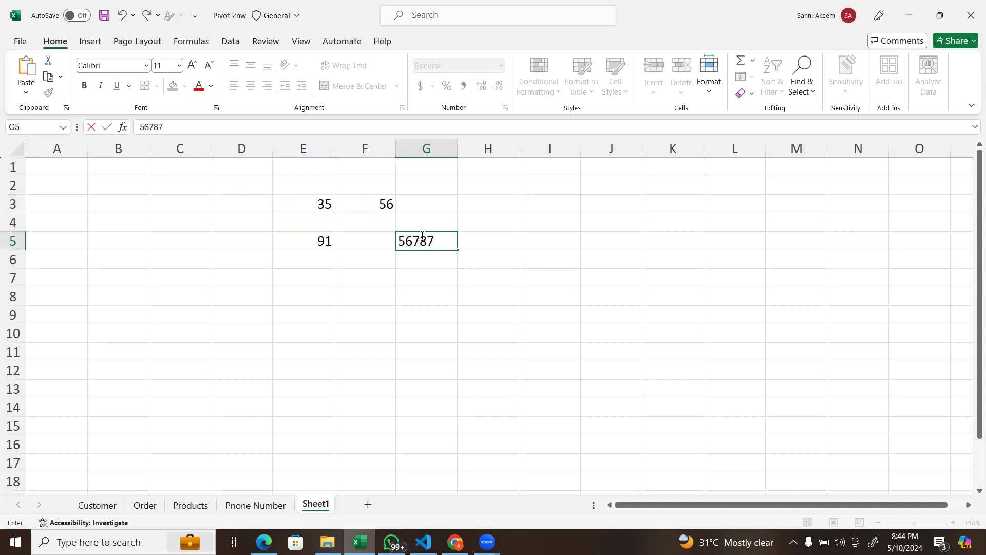
pyautogui.press('Return')
pyautogui.write('556')
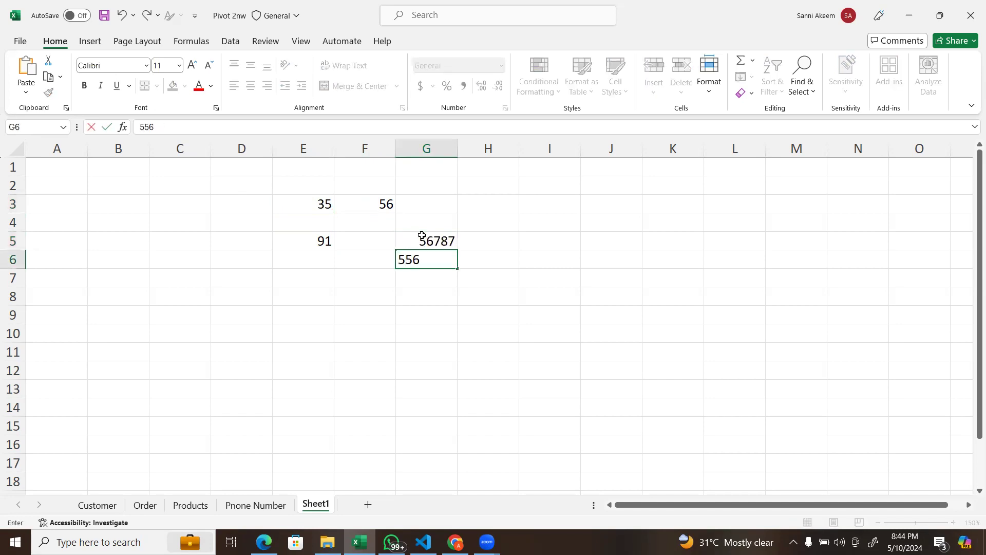
pyautogui.press('Tab')
pyautogui.write('7655')
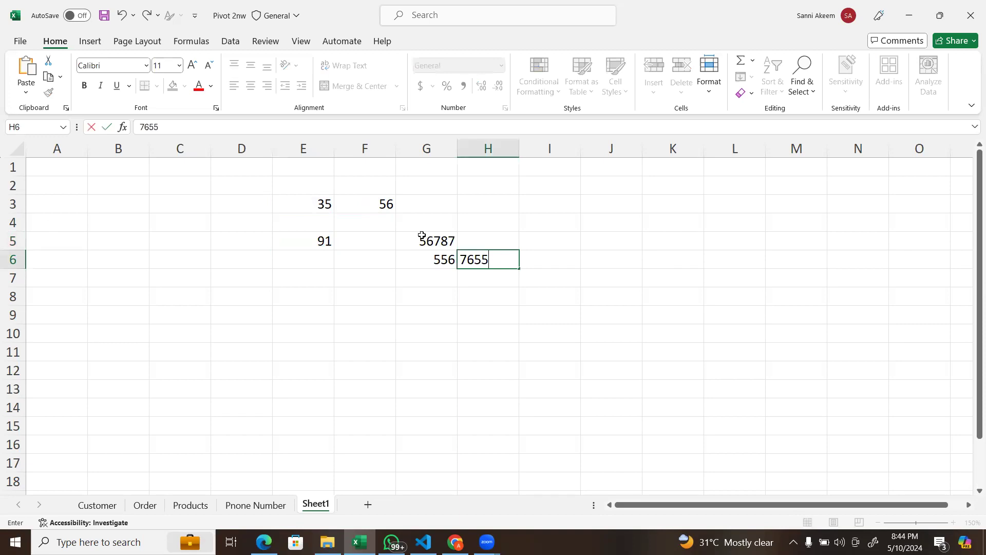
pyautogui.press('Up')
pyautogui.write('54456')
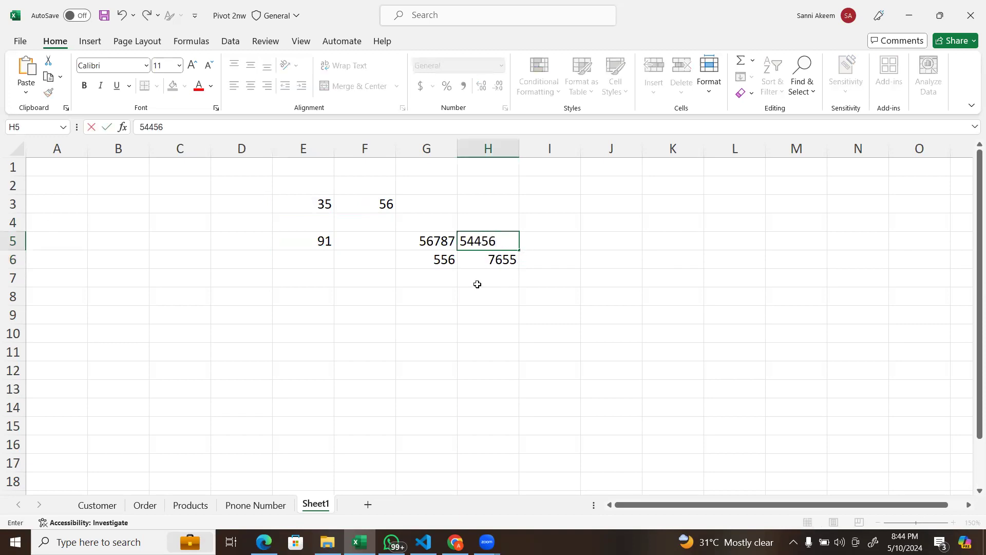
# Step: Enter the formula =G5+H5+G6+H6 in cell F8 to add the four numbers, and reselect the cell to view its formula
pyautogui.click(368, 305)
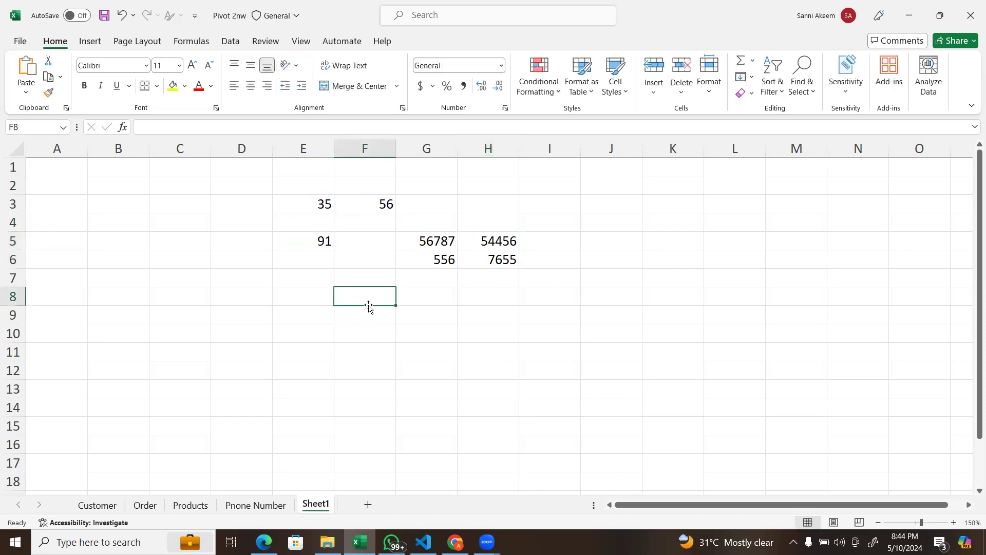
pyautogui.write('=')
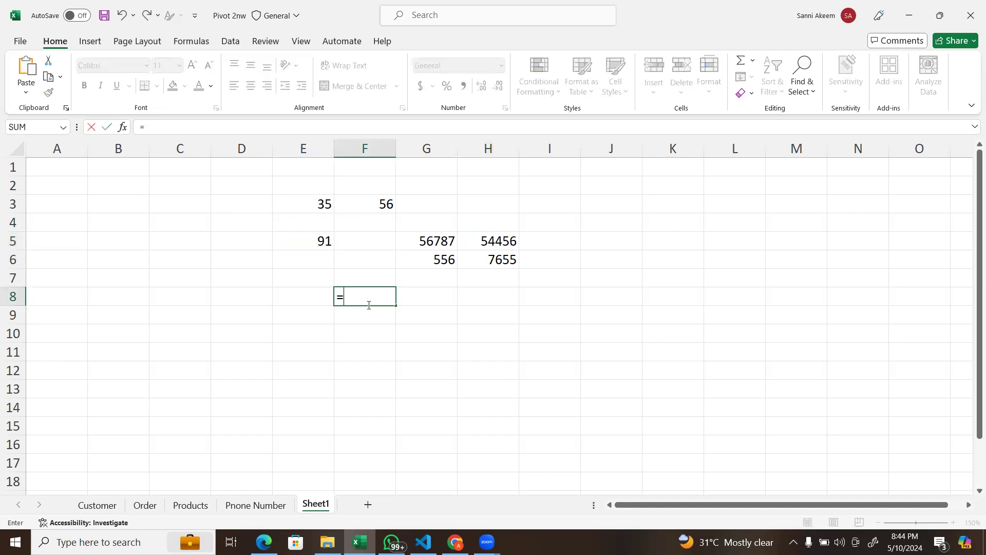
pyautogui.click(439, 238)
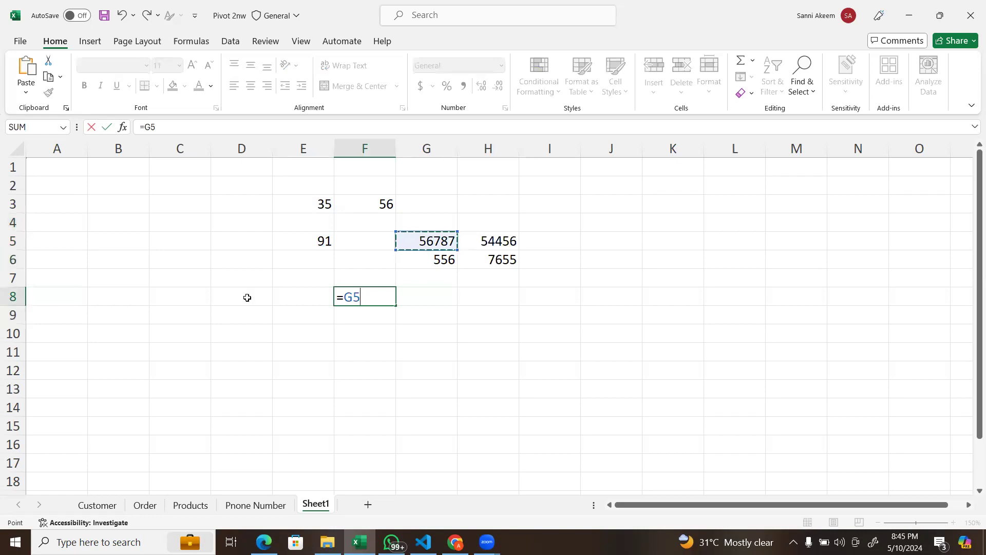
pyautogui.write('+')
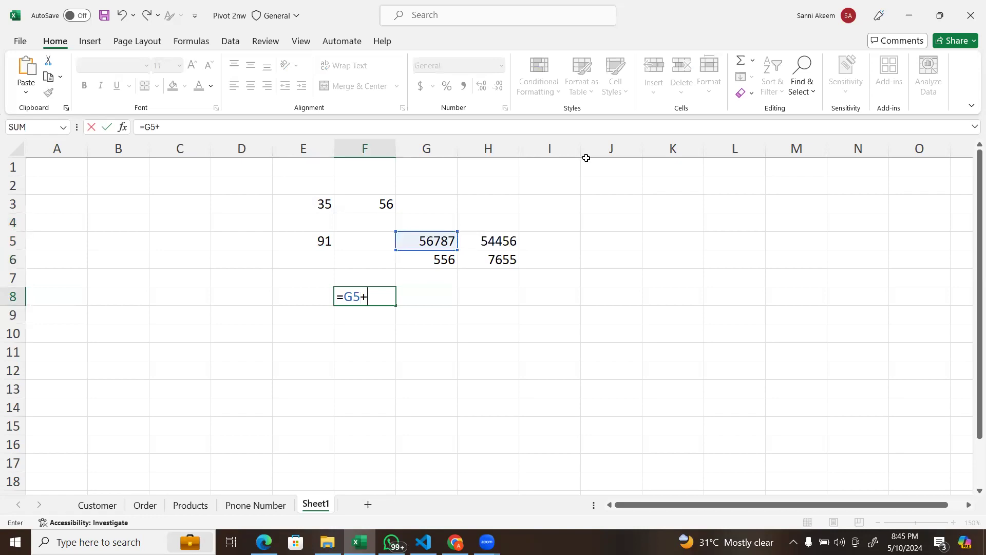
pyautogui.click(483, 241)
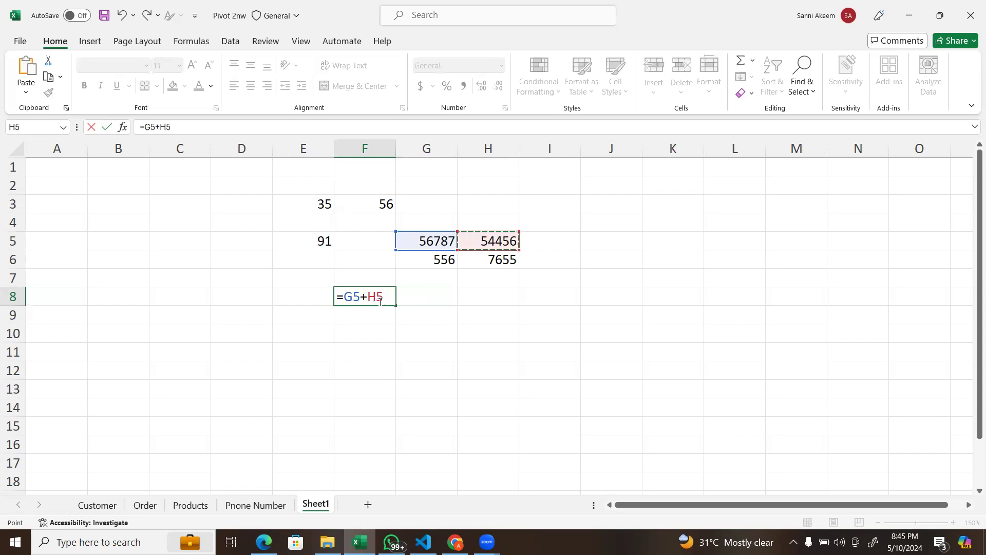
pyautogui.write('+')
pyautogui.click(435, 261)
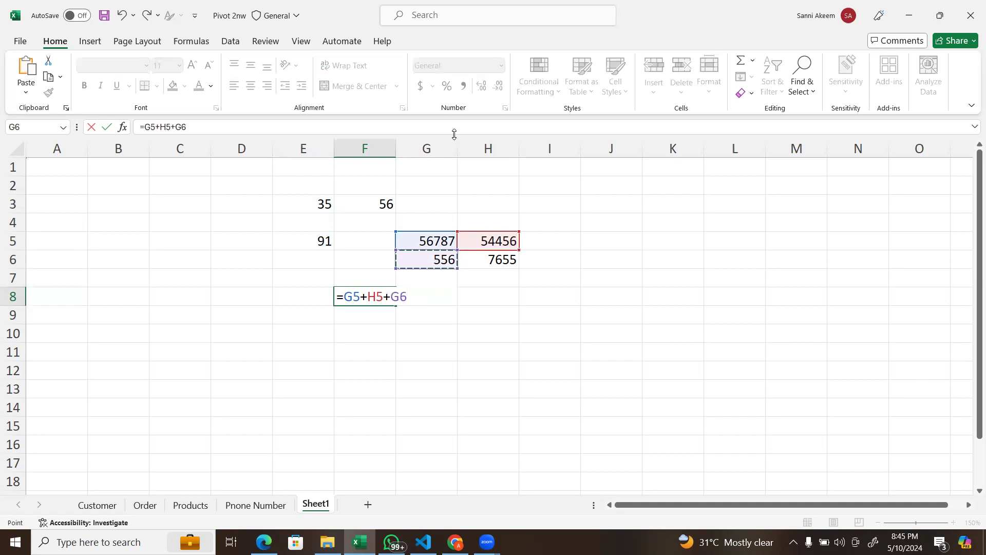
pyautogui.click(435, 137)
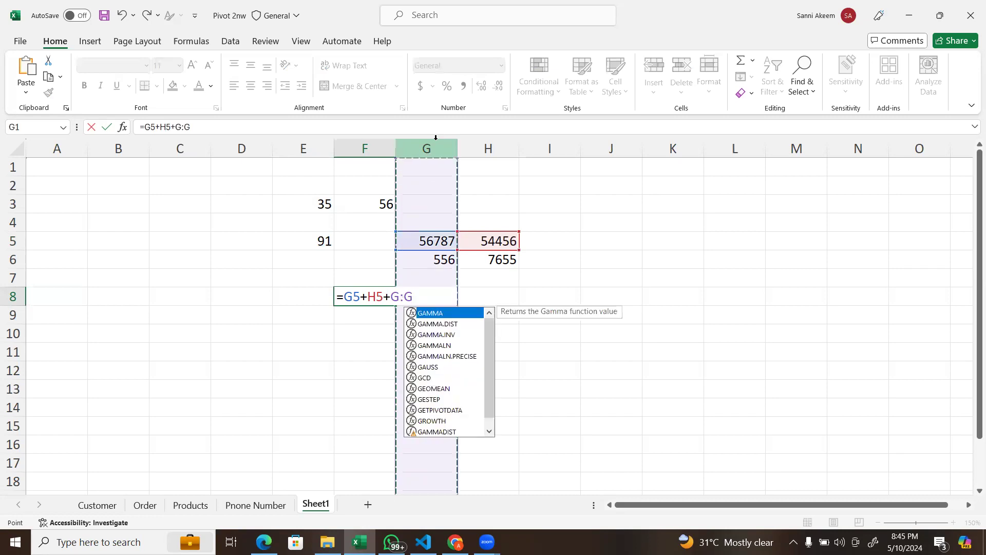
pyautogui.click(434, 255)
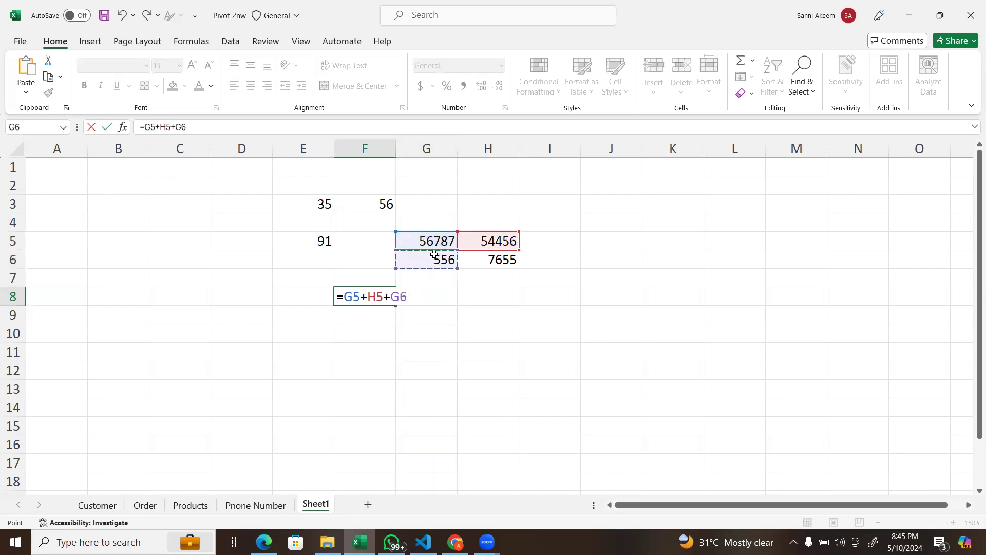
pyautogui.write('+')
pyautogui.click(489, 261)
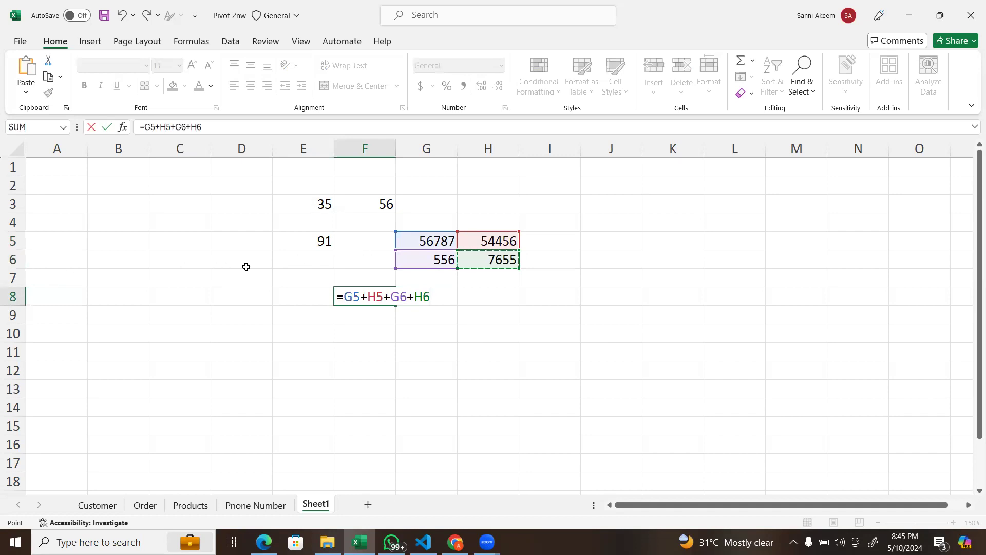
pyautogui.press('Return')
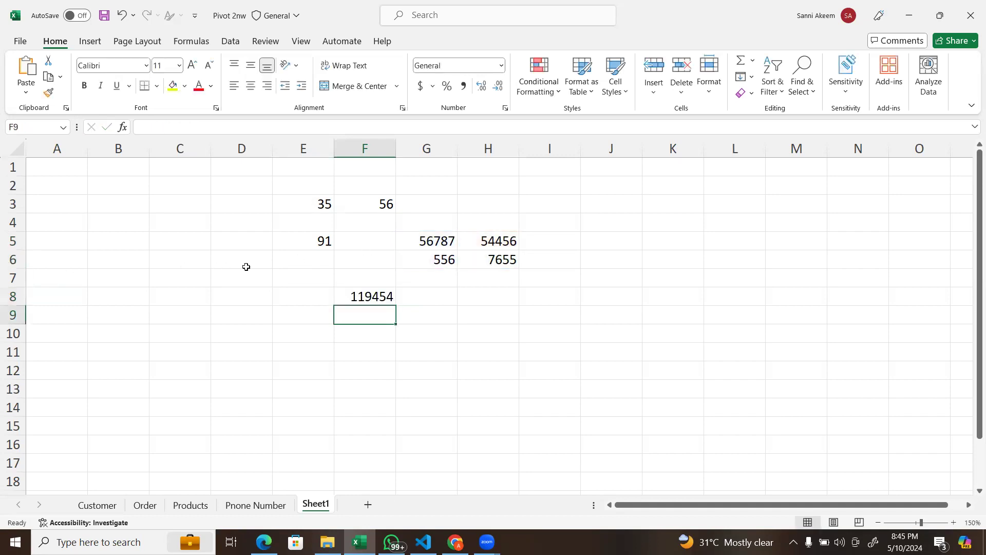
pyautogui.click(387, 297)
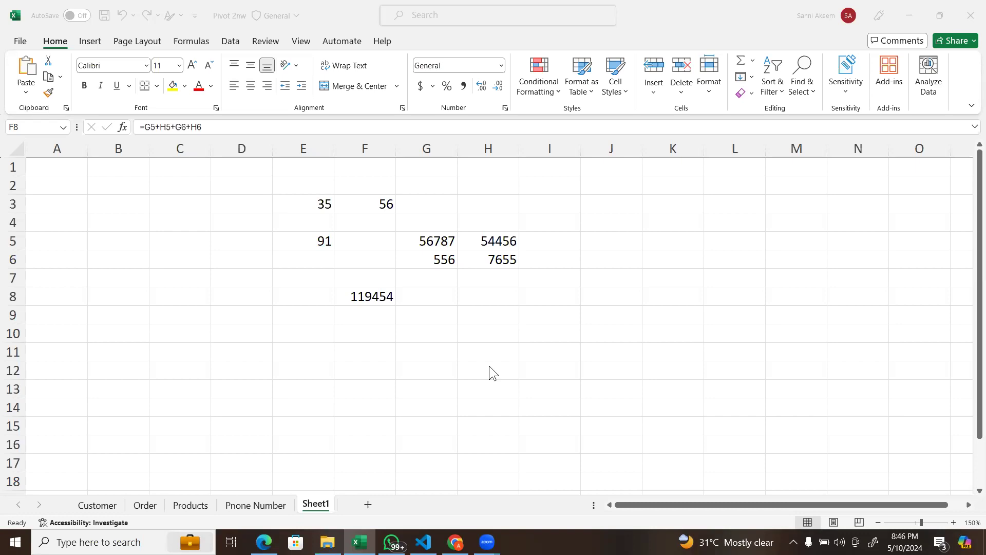
# Step: Enter the formula =G5+H6 in cell H8 to add two diagonal cells, and reselect the cell to view its formula
pyautogui.click(478, 301)
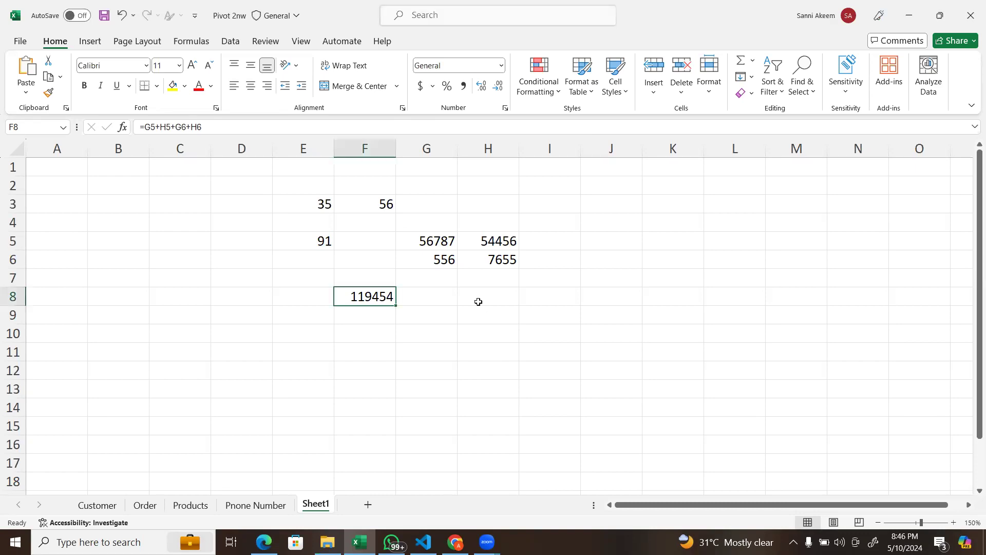
pyautogui.click(478, 302)
pyautogui.write('=')
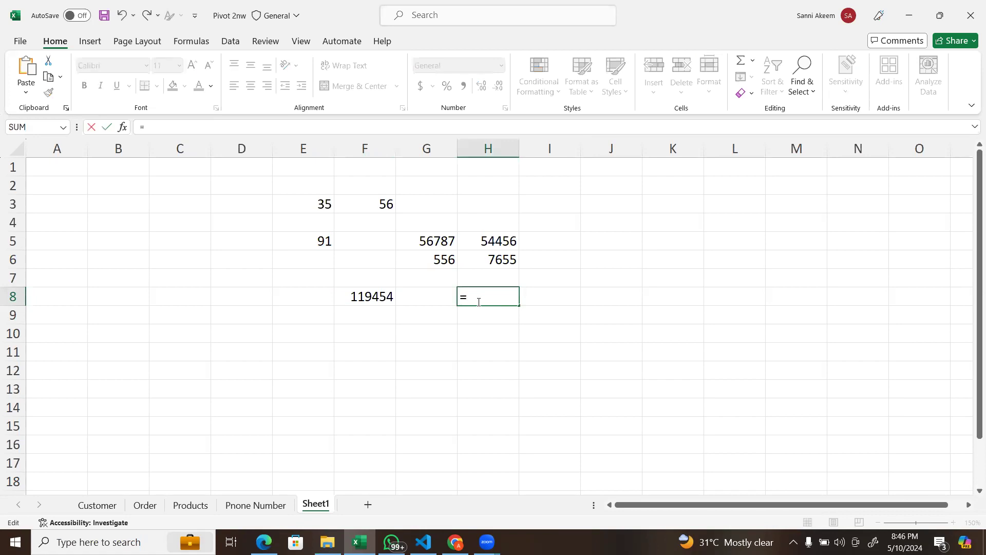
pyautogui.click(428, 237)
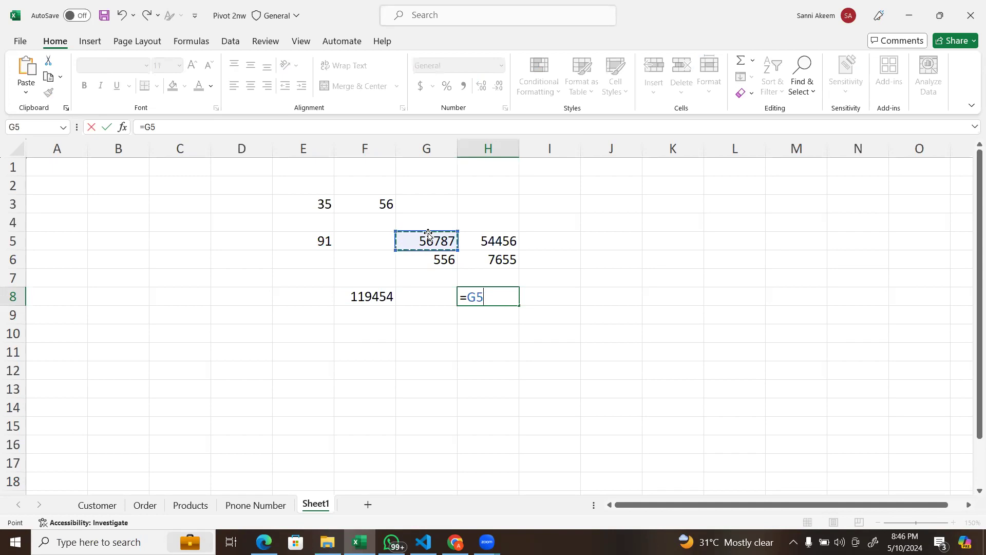
pyautogui.write('+')
pyautogui.click(503, 255)
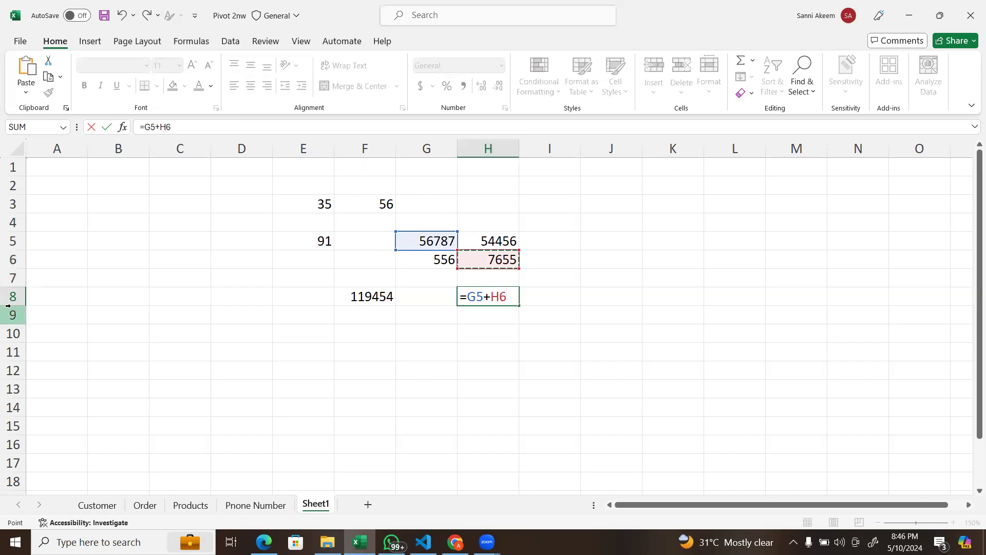
pyautogui.press('Return')
pyautogui.click(505, 296)
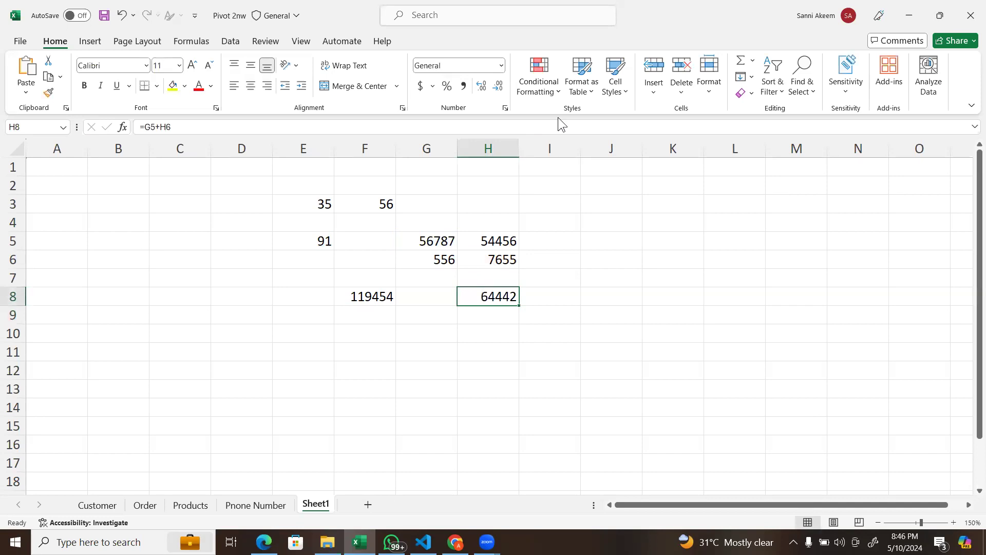
# Step: Clear all the numbers and formulas from the range E2:H8
pyautogui.hotkey('alt', 'Tab')
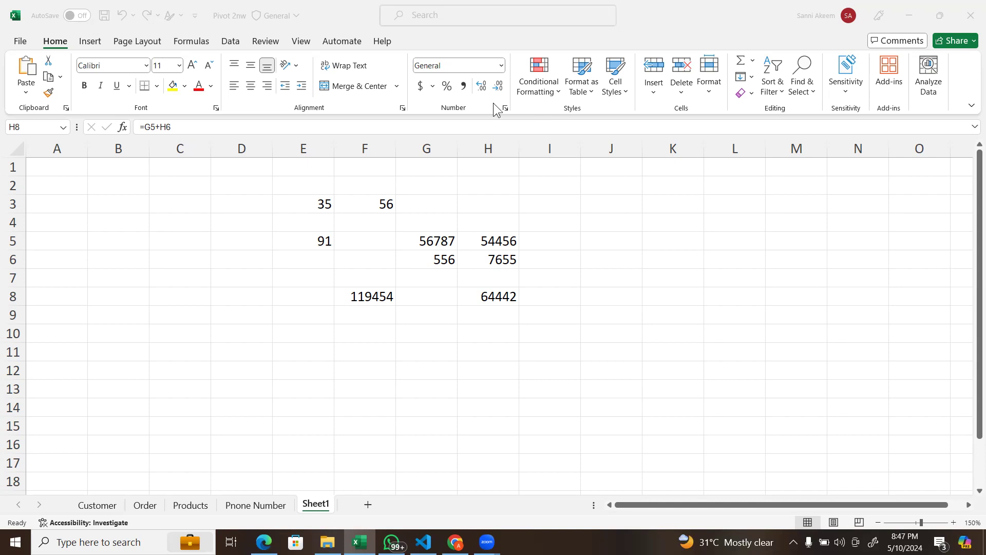
pyautogui.click(300, 188)
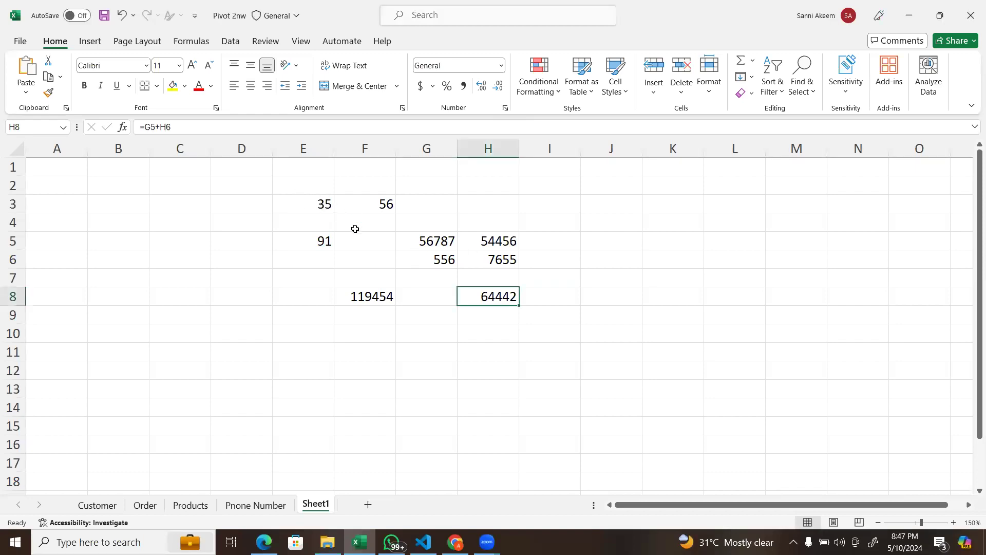
pyautogui.moveTo(291, 178); pyautogui.dragTo(507, 294)
pyautogui.press('Delete')
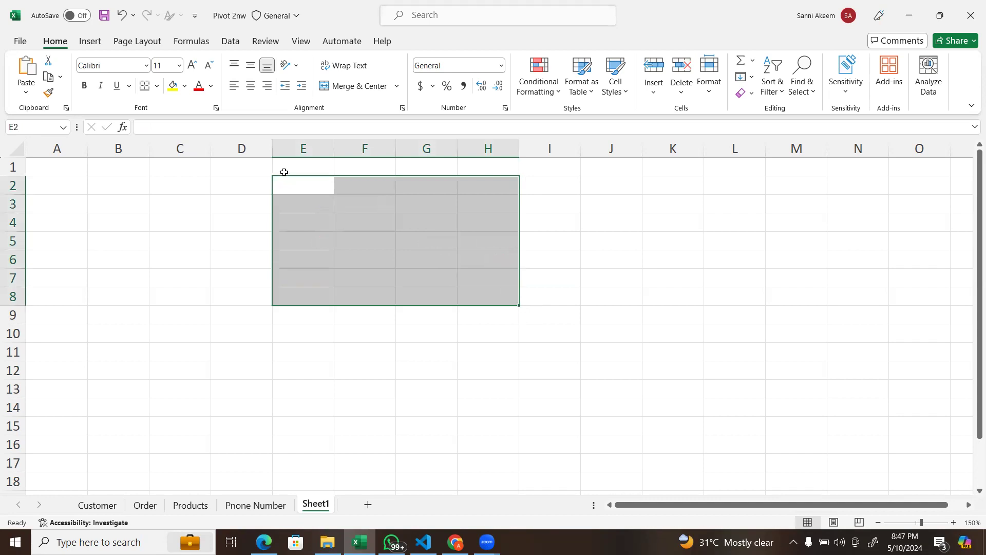
pyautogui.click(313, 208)
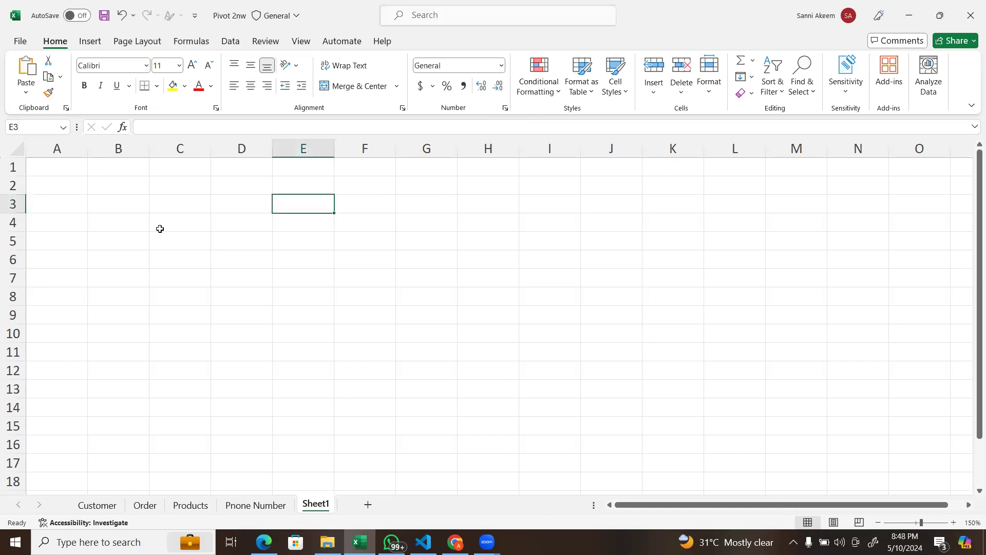
# Step: Enter a RANDBETWEEN formula in cell C6 that generates a random number between 10 and 80
pyautogui.click(164, 254)
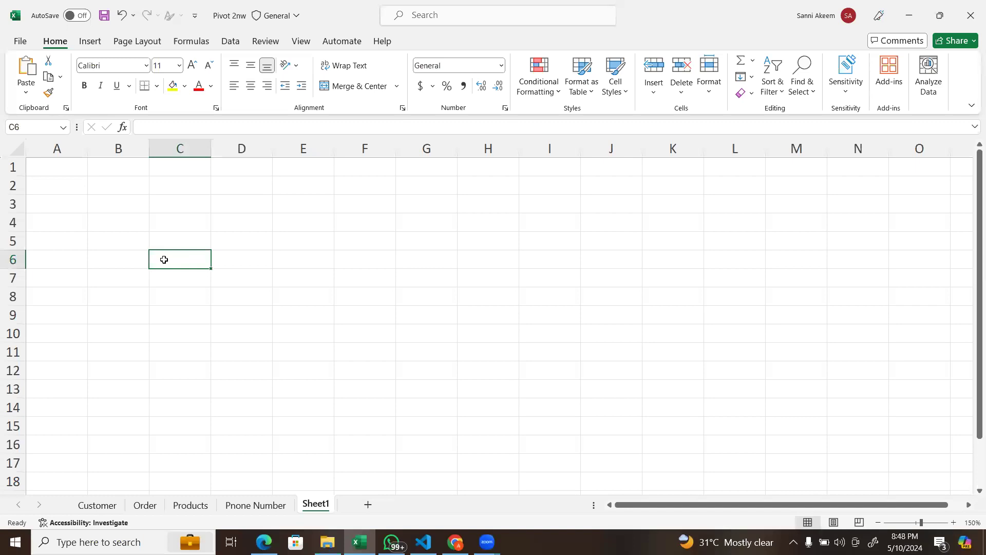
pyautogui.write('=r')
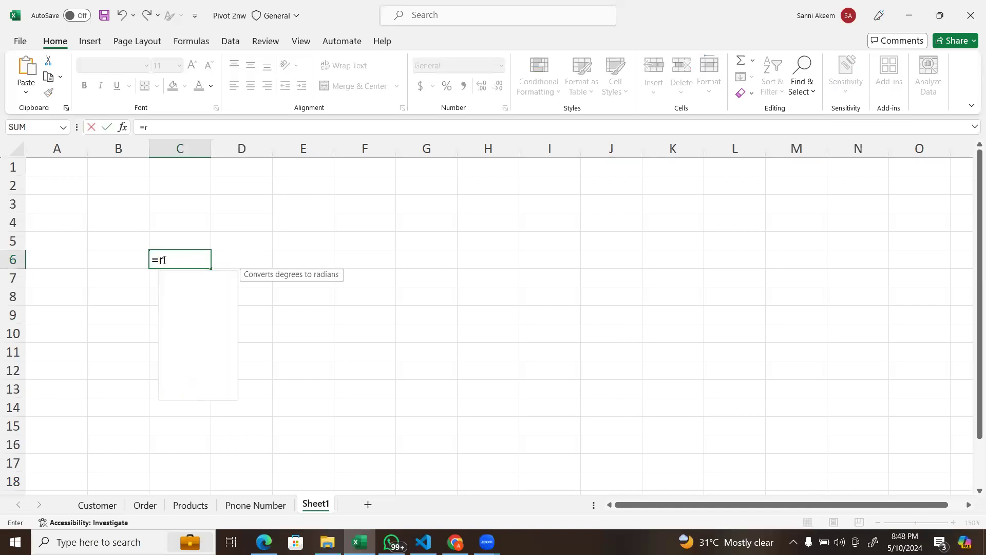
pyautogui.write('and')
pyautogui.press('Down')
pyautogui.press('Down')
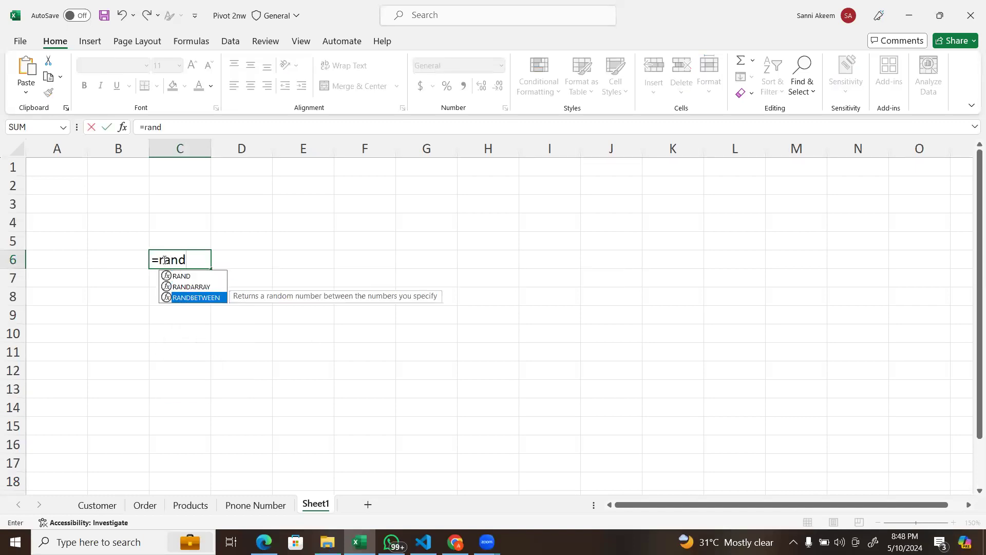
pyautogui.press('Tab')
pyautogui.write('1')
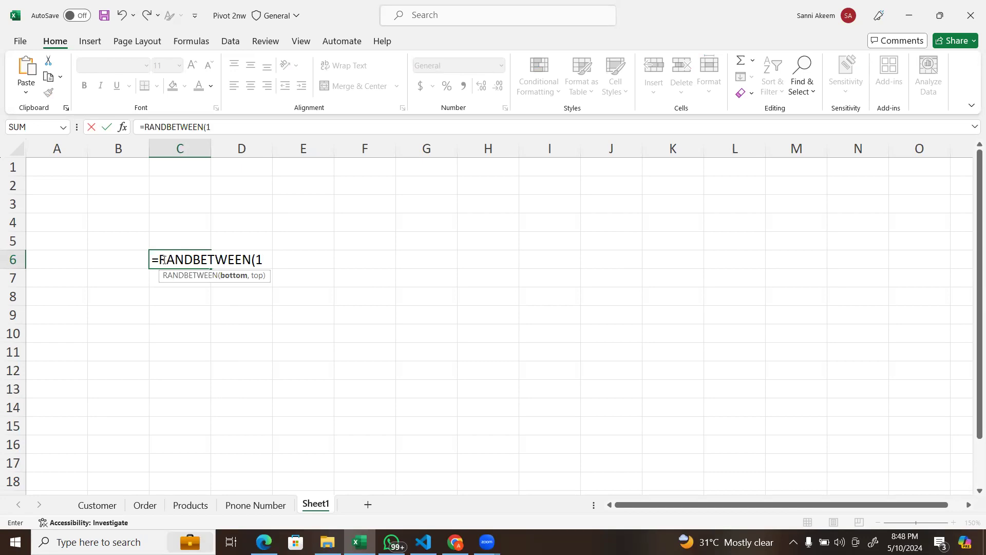
pyautogui.write('0,80')
pyautogui.press('Return')
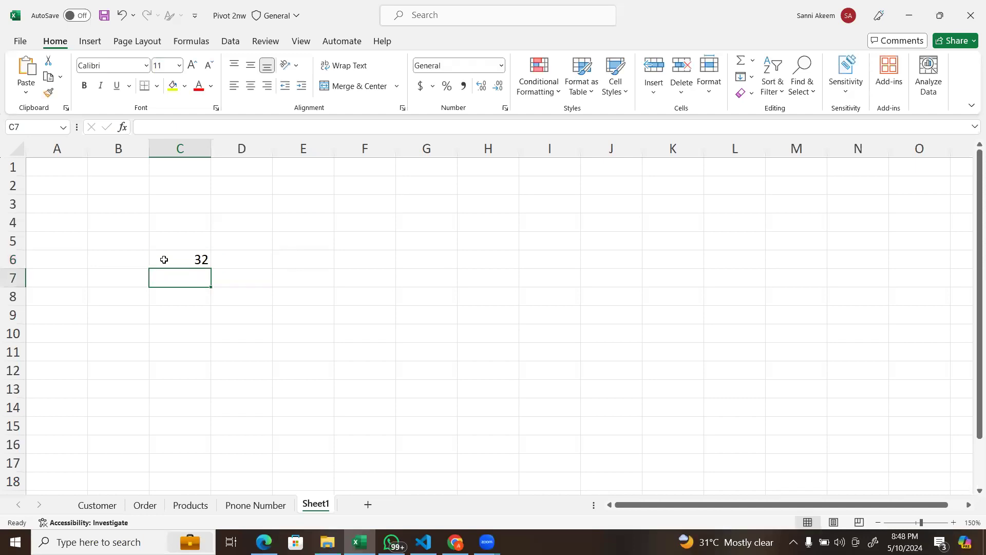
# Step: Fill the random number formula down from C6 to C17 and replace the formulas with their values in place
pyautogui.click(206, 263)
pyautogui.moveTo(209, 266); pyautogui.dragTo(204, 465)
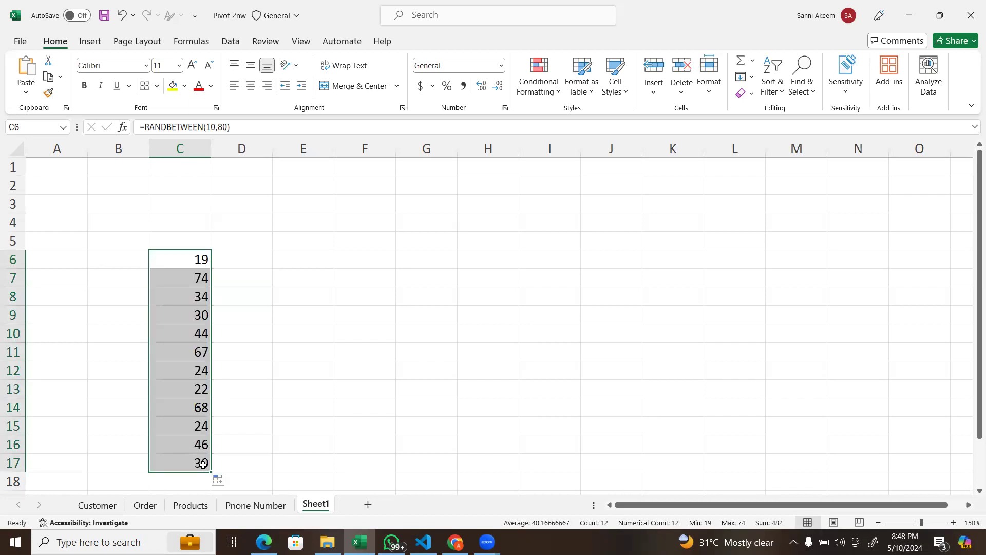
pyautogui.hotkey('ctrl', 'c')
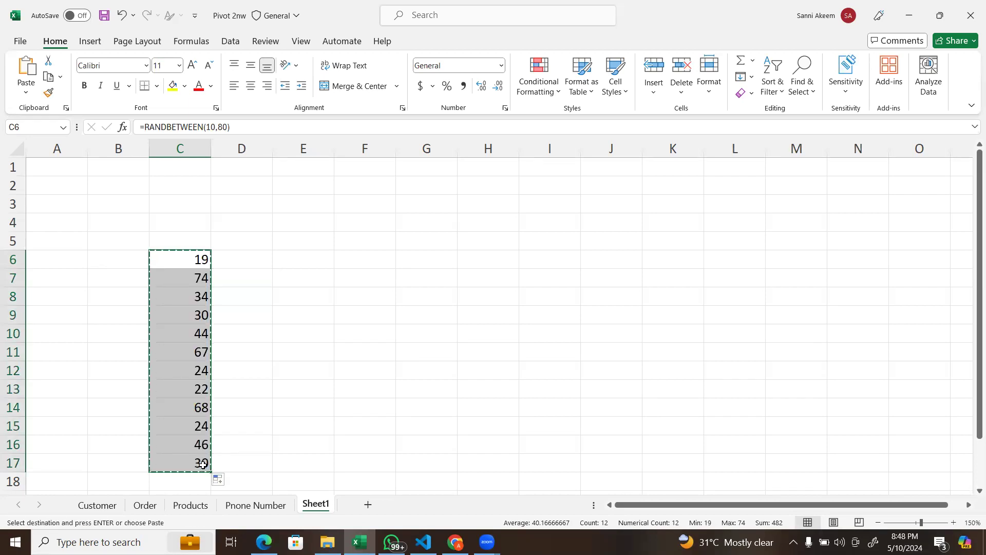
pyautogui.rightClick(203, 464)
pyautogui.click(254, 127)
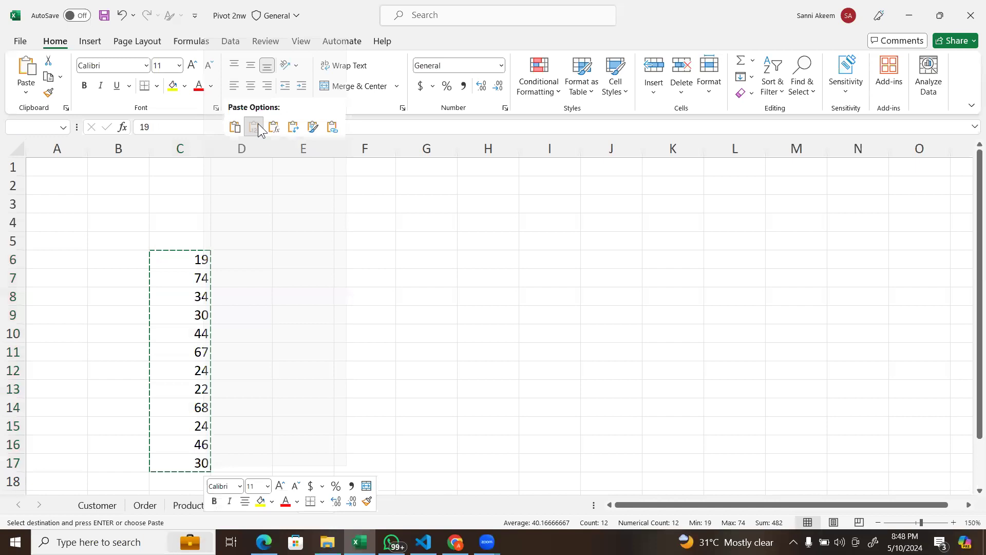
# Step: Enter 44 in cell F4
pyautogui.click(384, 221)
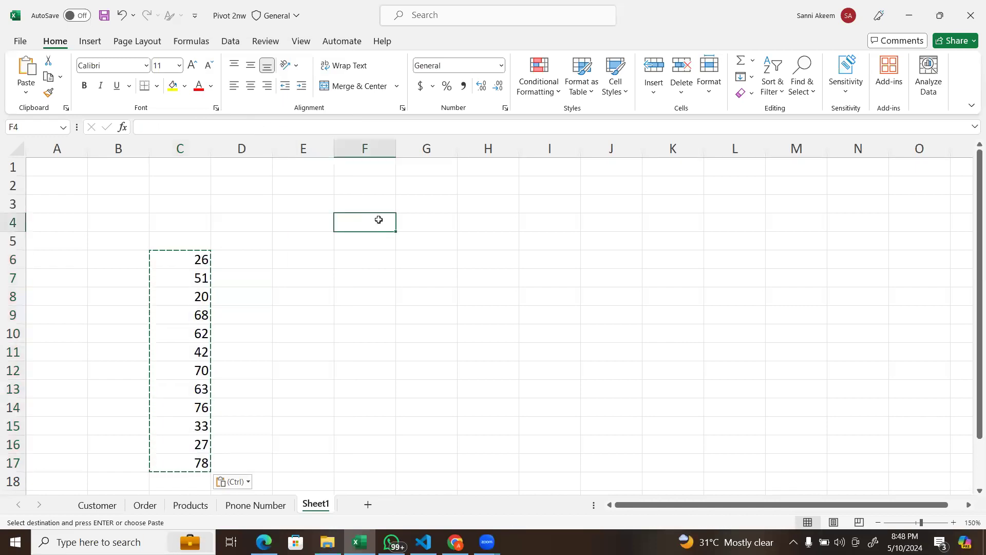
pyautogui.write('445')
pyautogui.press('BackSpace')
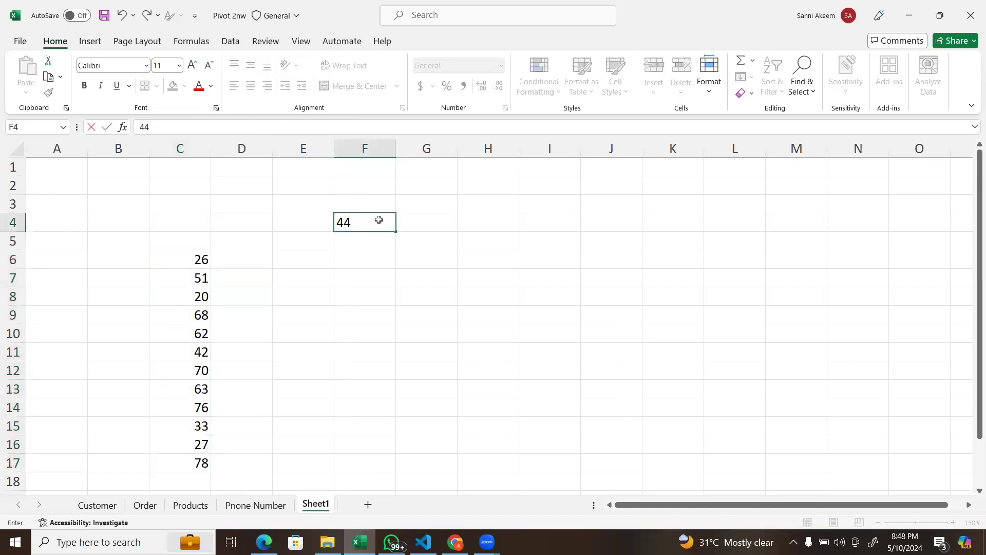
pyautogui.press('Return')
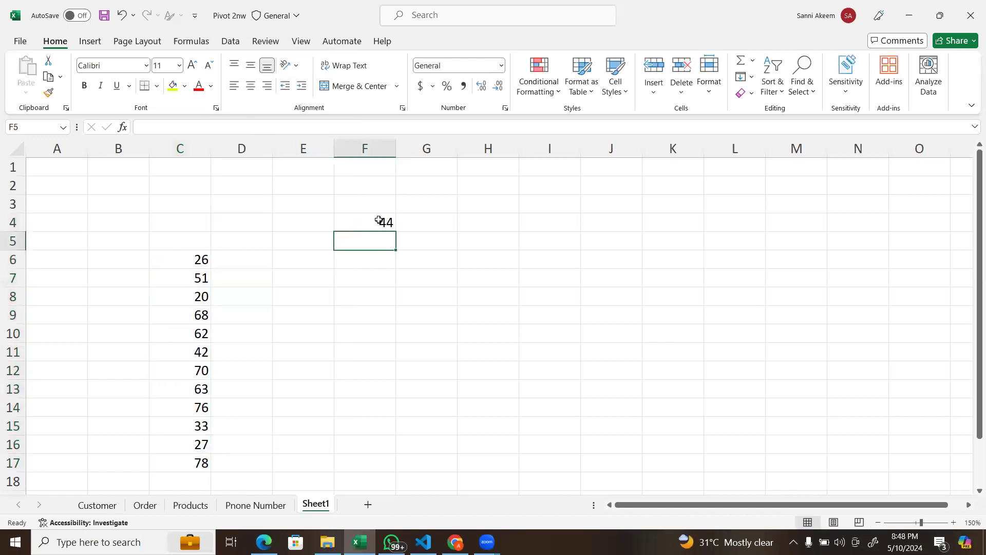
# Step: Enter the formula =C6+F4 in cell D6 to add the number in F4 to the first random number
pyautogui.click(231, 266)
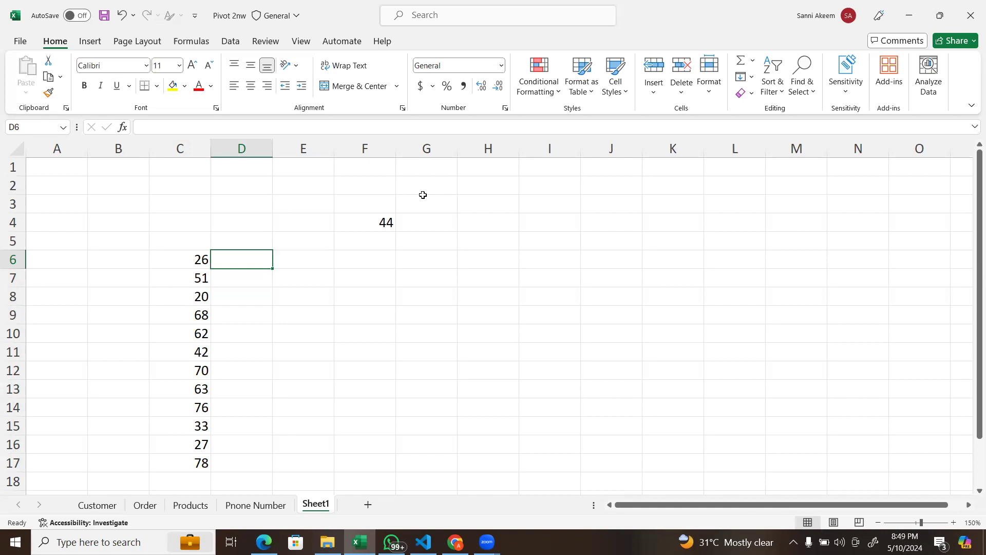
pyautogui.write('=')
pyautogui.click(188, 261)
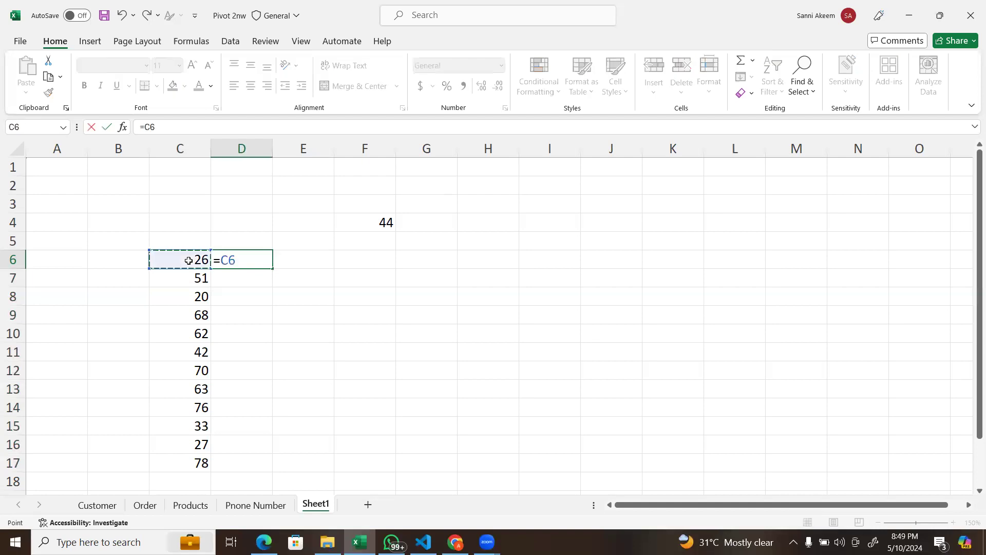
pyautogui.write('+')
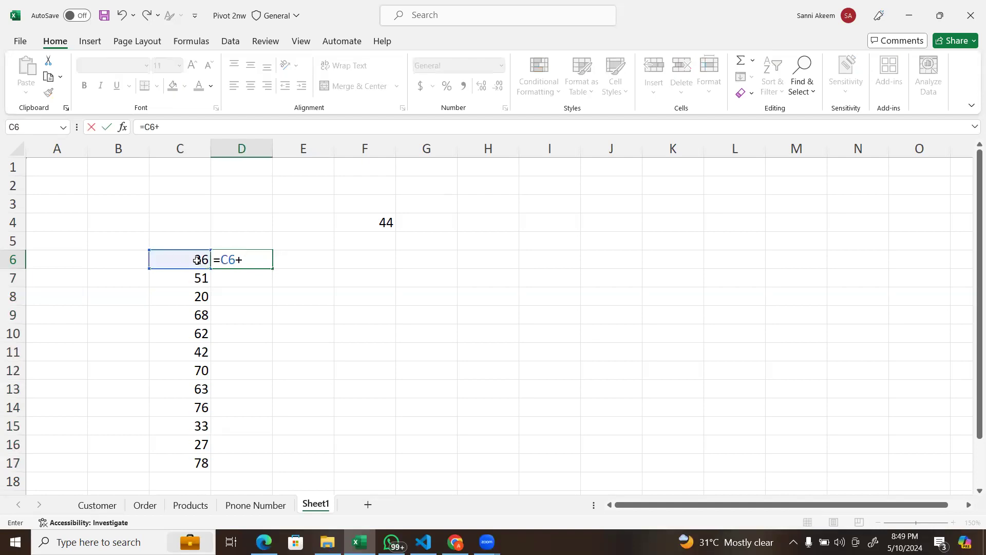
pyautogui.click(366, 221)
pyautogui.press('Return')
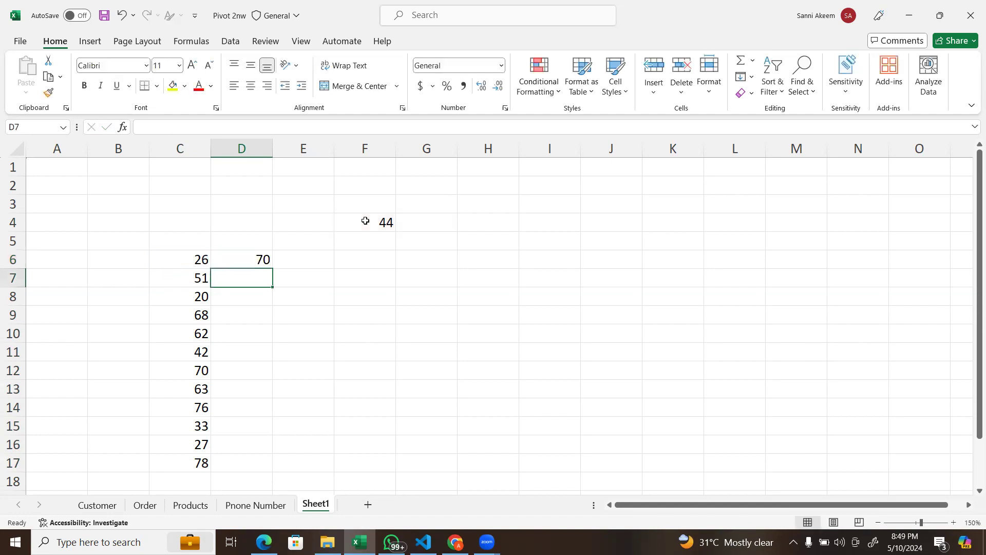
# Step: Fill the addition formula in D6 down through D17
pyautogui.click(262, 259)
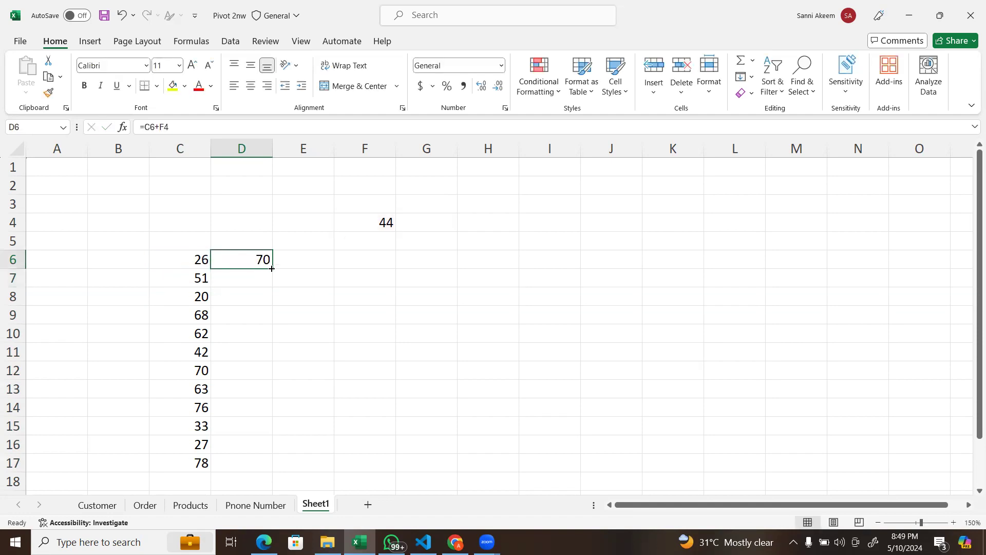
pyautogui.doubleClick(270, 267)
pyautogui.click(371, 323)
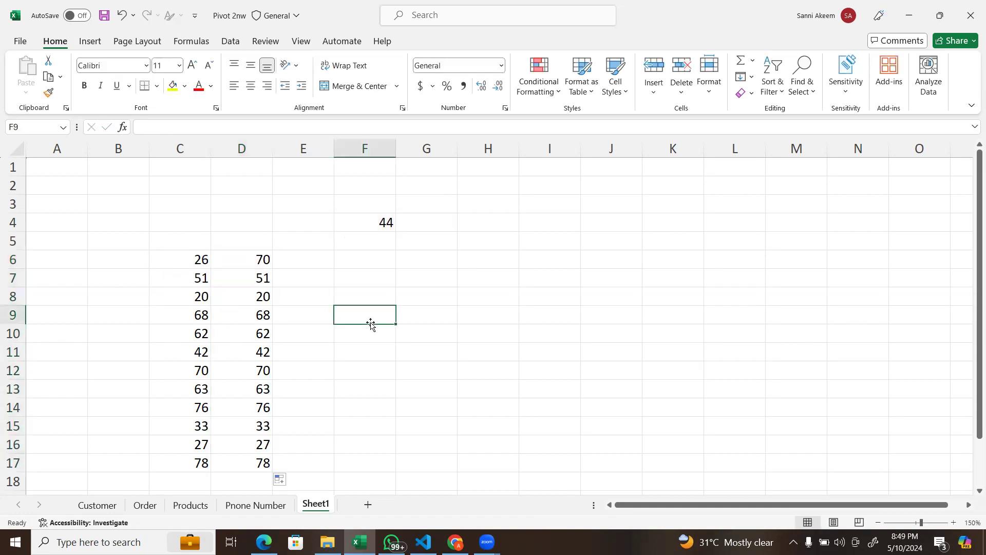
# Step: Compare the filled results in column D with the random numbers in column C
pyautogui.click(209, 280)
pyautogui.click(203, 464)
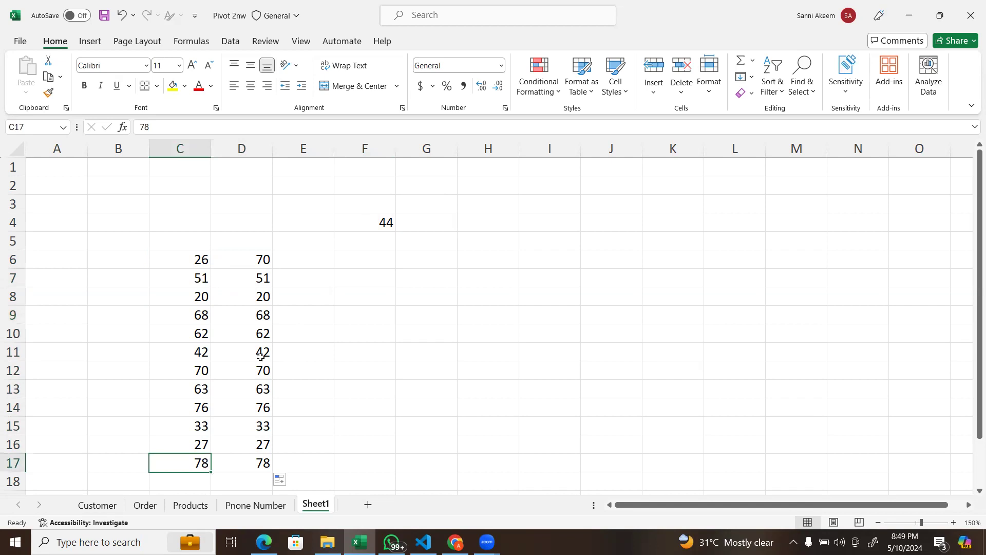
pyautogui.click(261, 278)
pyautogui.click(261, 297)
pyautogui.click(257, 329)
pyautogui.click(257, 357)
pyautogui.click(255, 255)
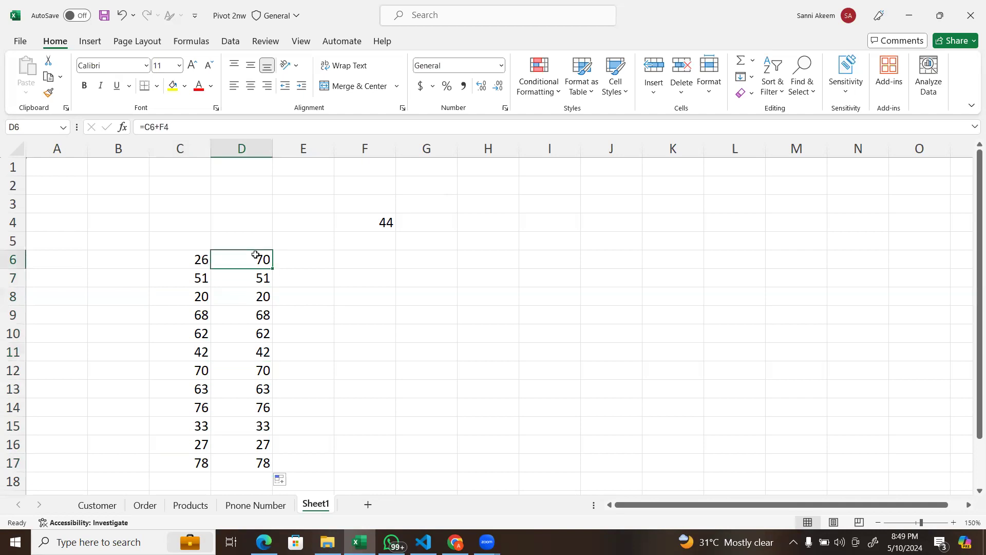
pyautogui.click(257, 279)
# Step: Enlarge the formula bar and trace the C6 reference in D6's formula through column C and row 6
pyautogui.click(262, 259)
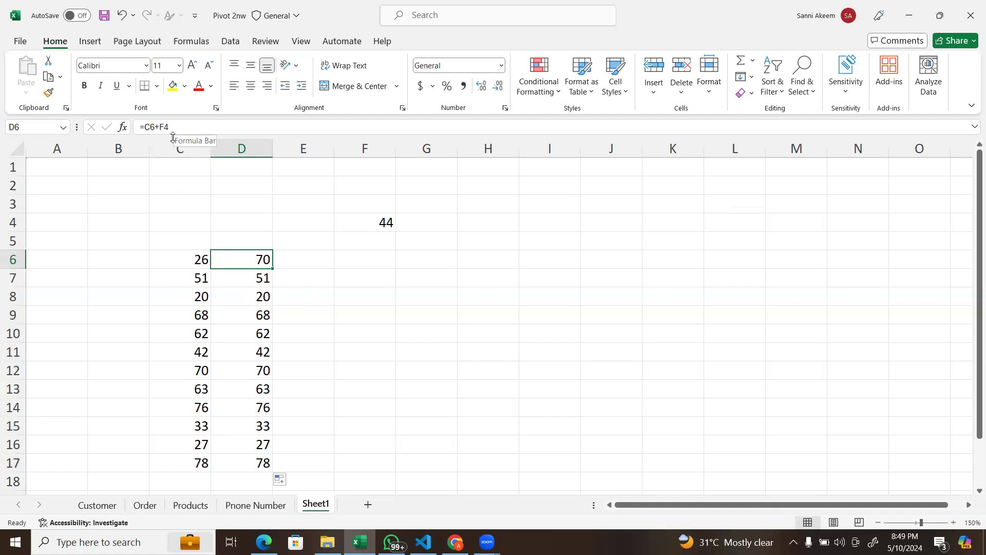
pyautogui.moveTo(172, 138); pyautogui.dragTo(173, 150)
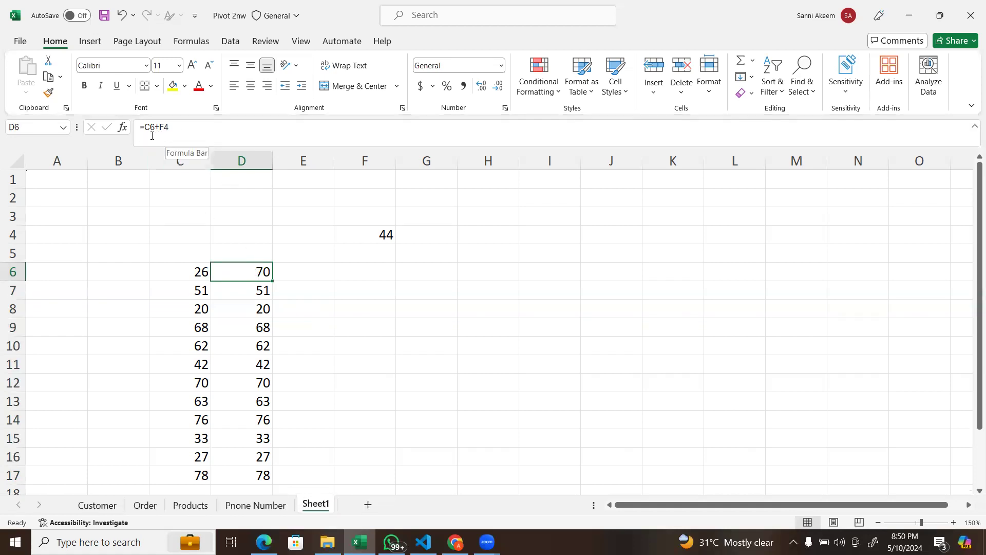
pyautogui.click(198, 161)
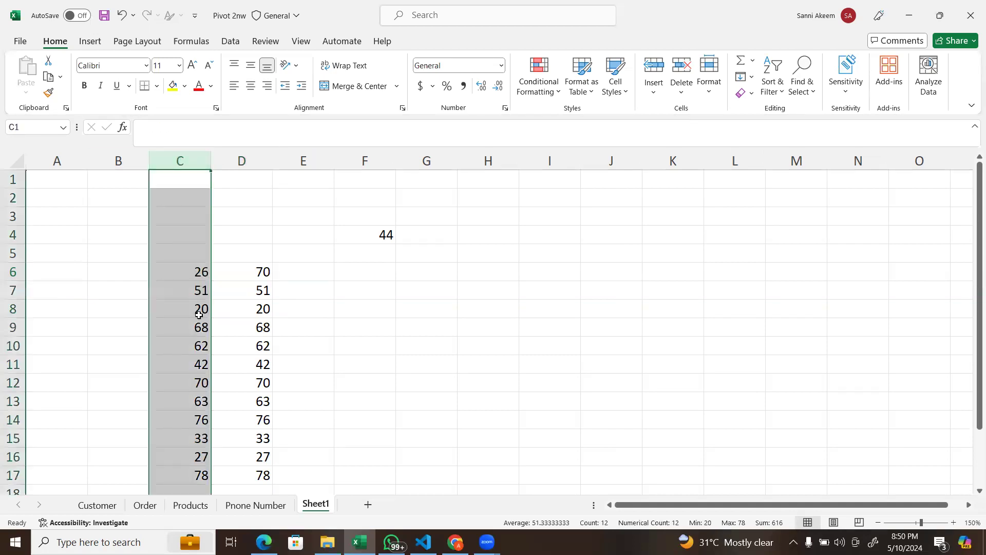
pyautogui.click(180, 259)
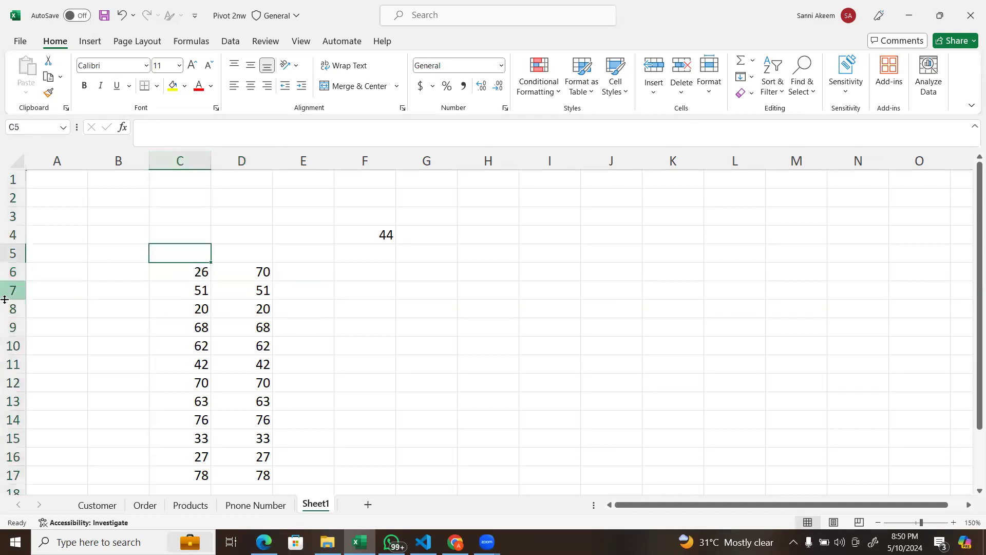
pyautogui.click(12, 272)
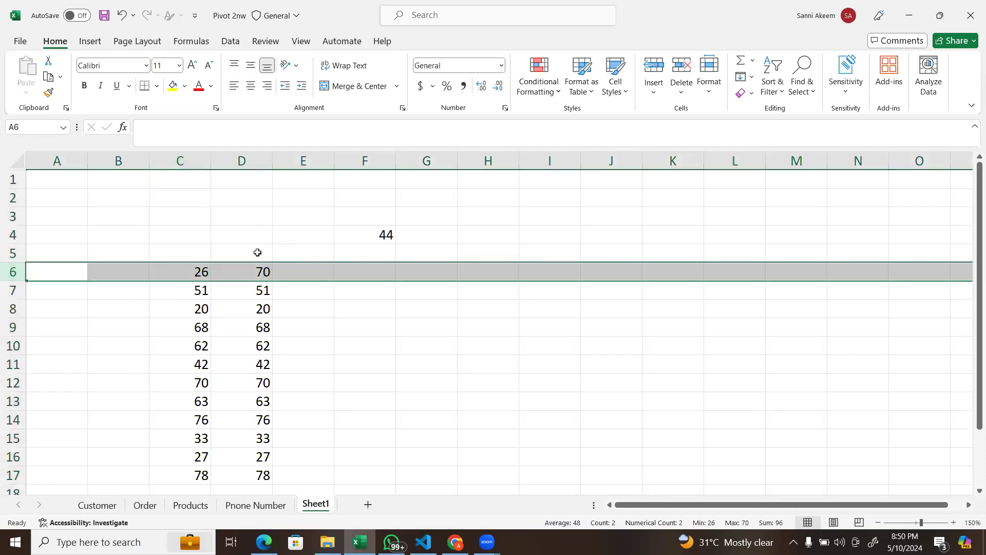
pyautogui.click(203, 270)
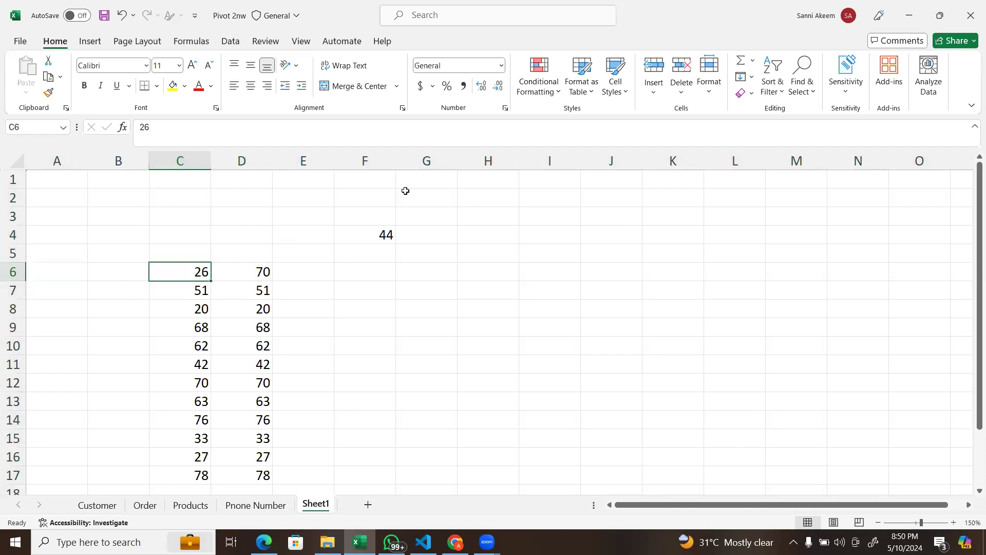
pyautogui.click(260, 271)
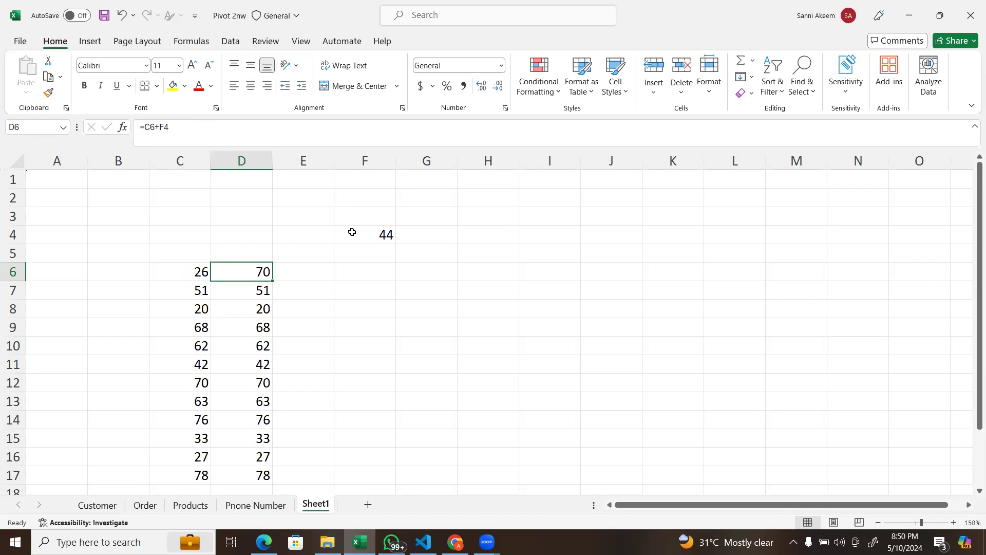
# Step: Inspect the cell references in the D7 and D9 formulas, including the F5 cell that D7 points to
pyautogui.click(242, 289)
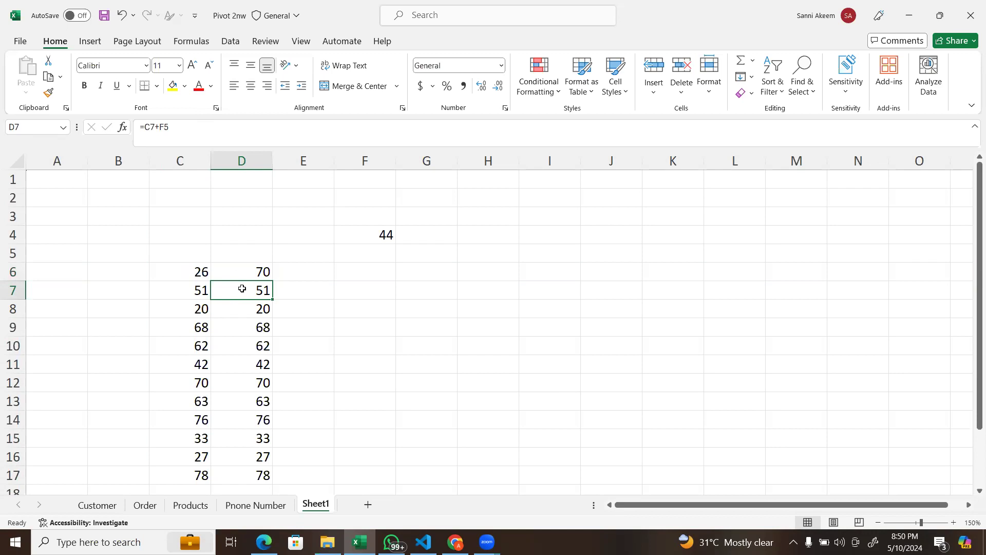
pyautogui.click(372, 255)
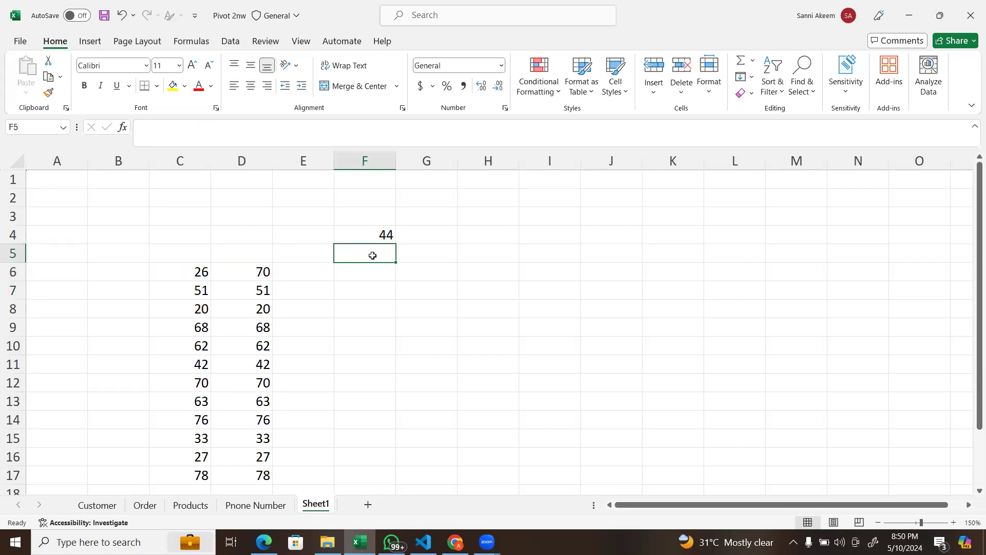
pyautogui.doubleClick(253, 293)
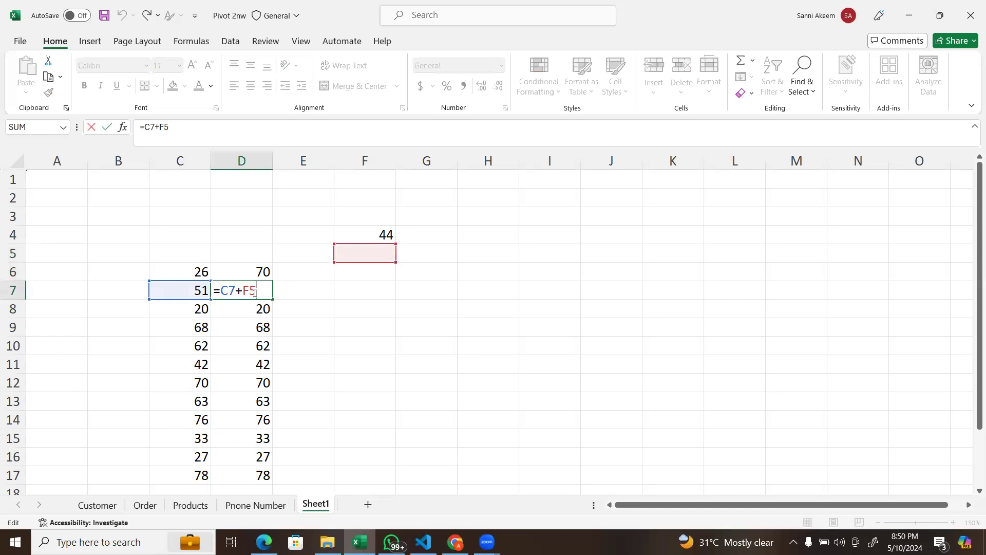
pyautogui.press('Return')
pyautogui.doubleClick(264, 327)
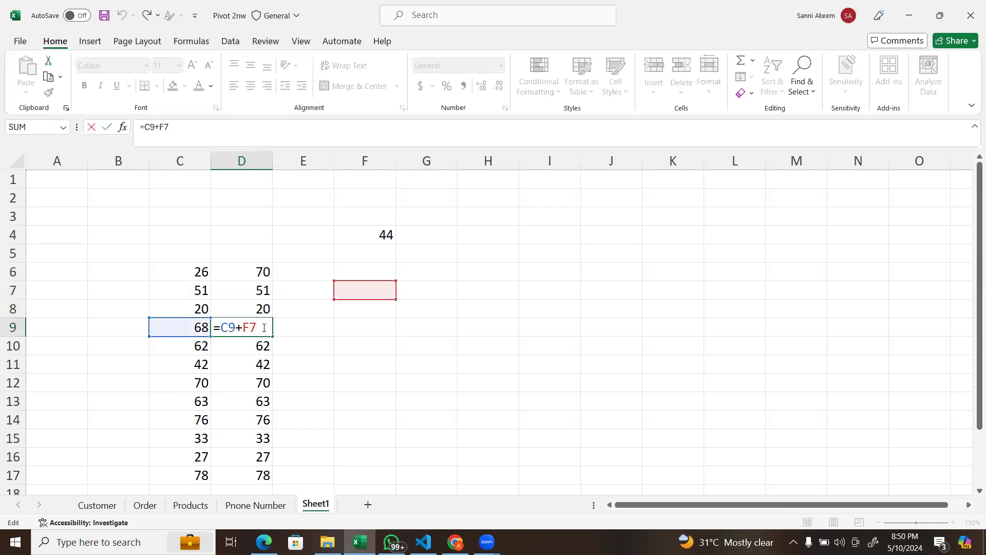
pyautogui.press('Return')
# Step: Enter 45 in F5 to test the D7 formula, and undo the entry
pyautogui.click(386, 256)
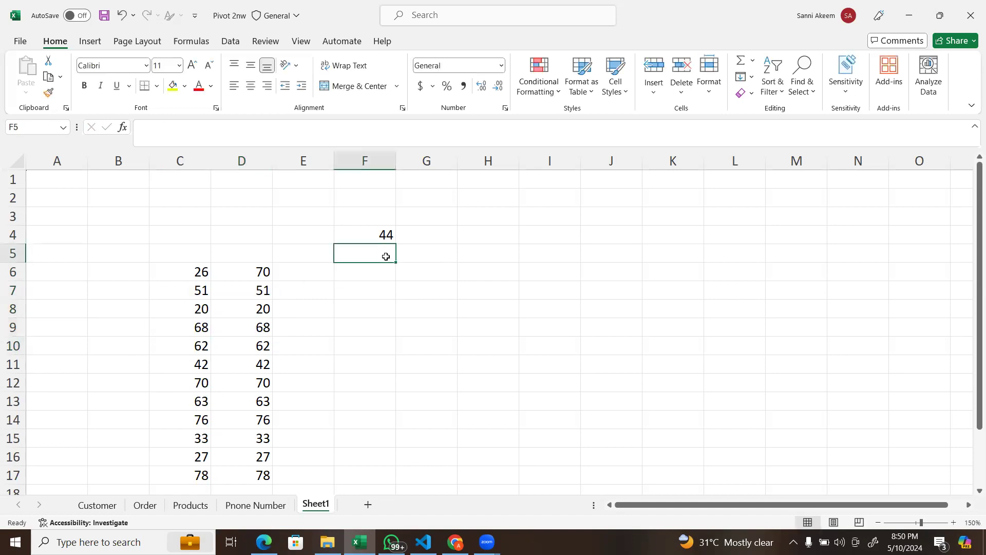
pyautogui.write('45')
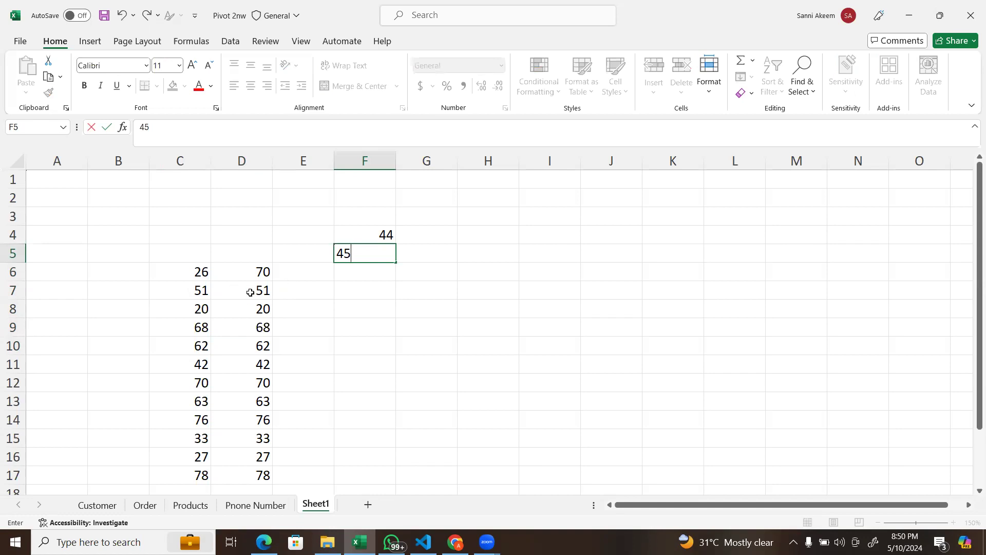
pyautogui.press('Return')
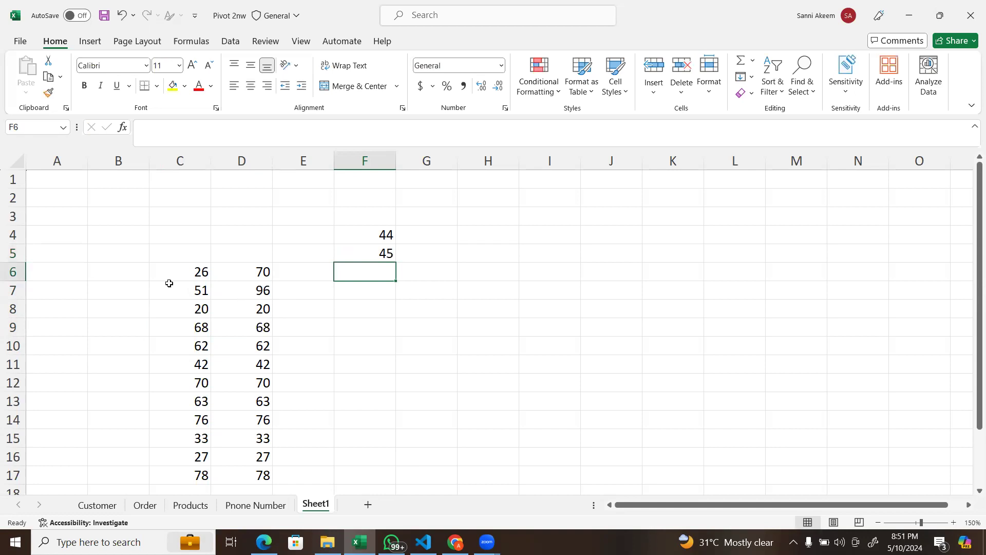
pyautogui.hotkey('ctrl', 'z')
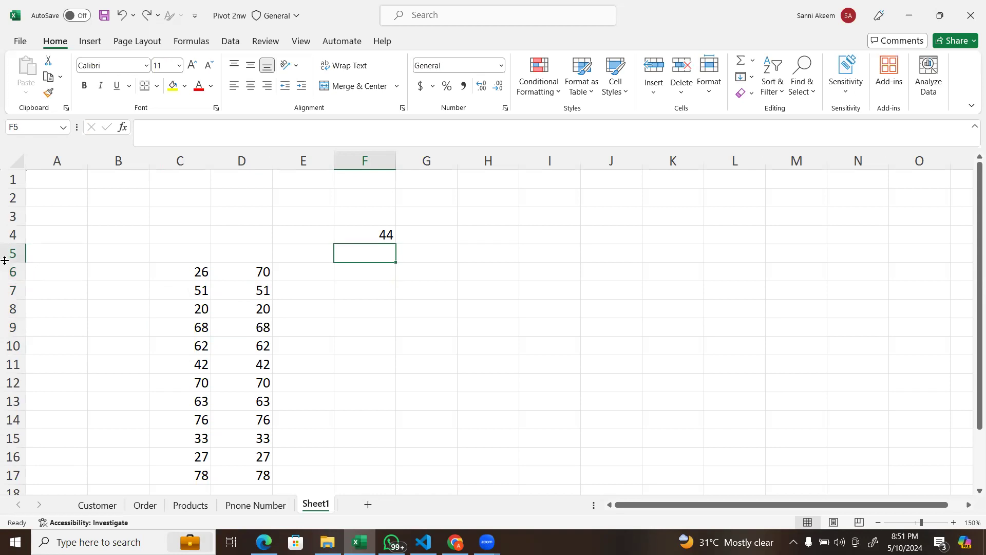
# Step: Change the formula in D6 to =C6+$F$4 so that the F4 reference is absolute
pyautogui.click(385, 228)
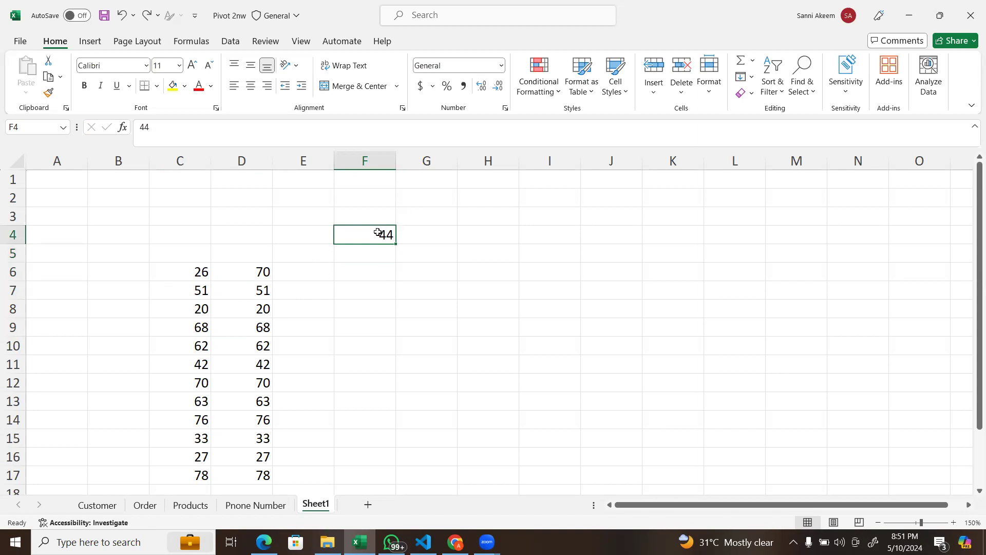
pyautogui.click(236, 271)
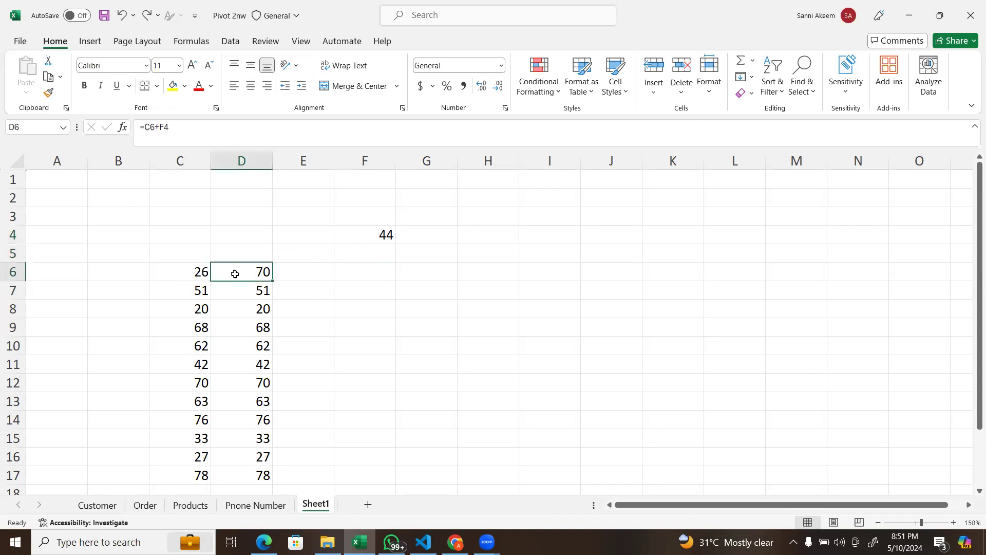
pyautogui.doubleClick(263, 271)
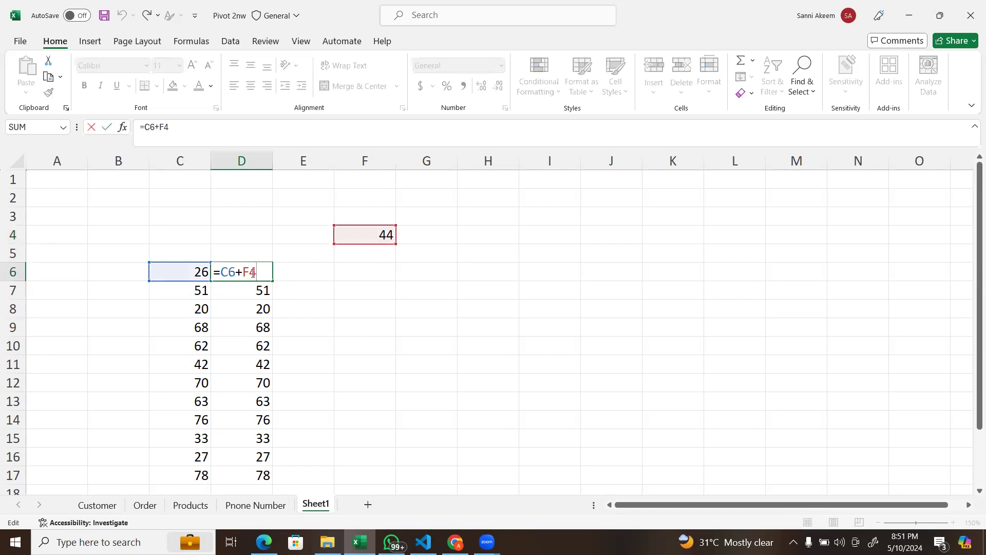
pyautogui.click(252, 273)
pyautogui.click(243, 271)
pyautogui.write('$F$')
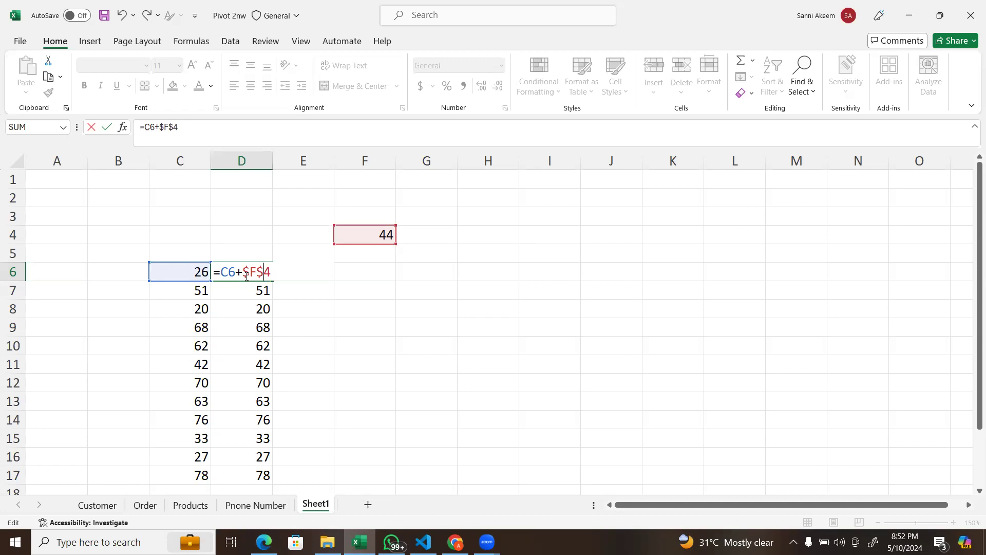
pyautogui.press('Return')
# Step: Fill the absolute-reference formula from D6 down to D17 and check the formulas in the cells below D6
pyautogui.click(246, 276)
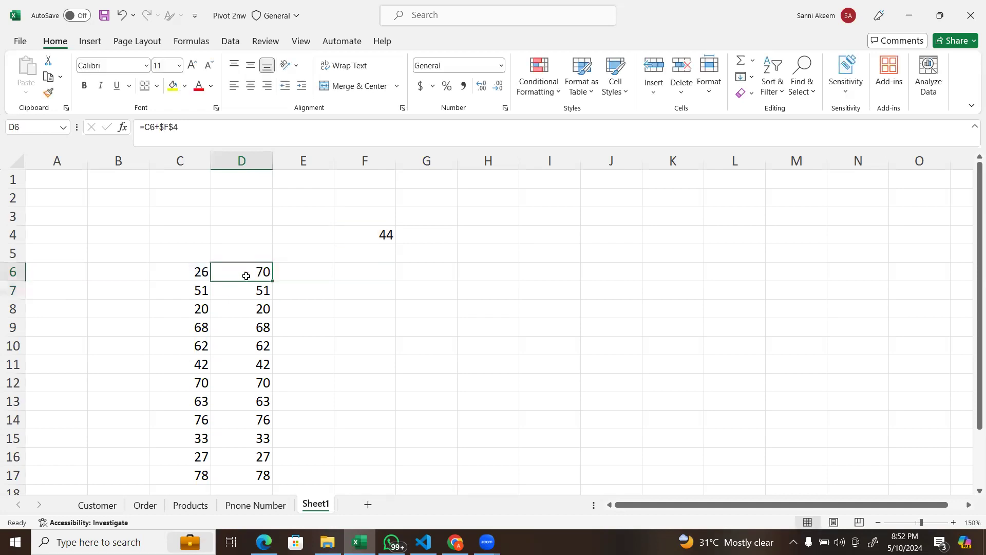
pyautogui.doubleClick(272, 279)
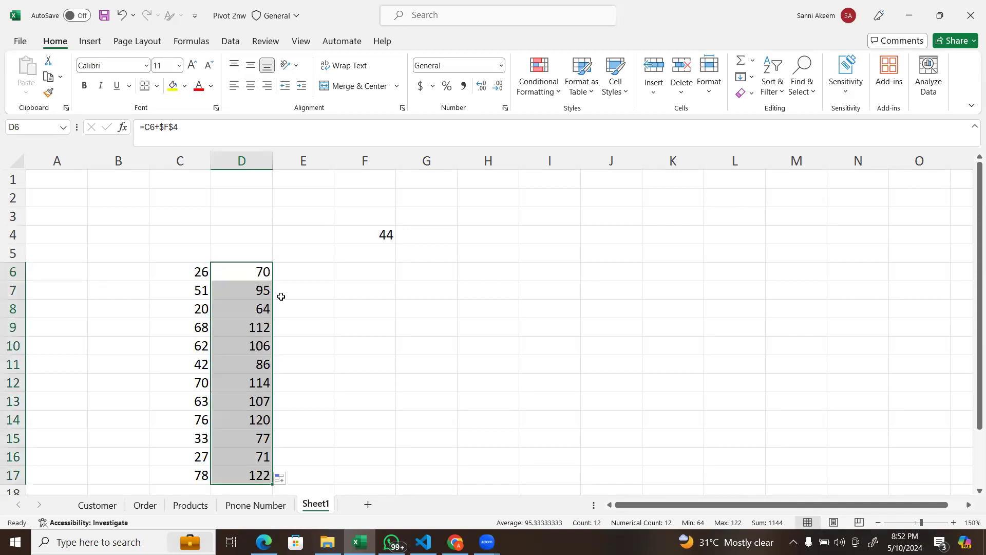
pyautogui.click(252, 293)
pyautogui.click(256, 313)
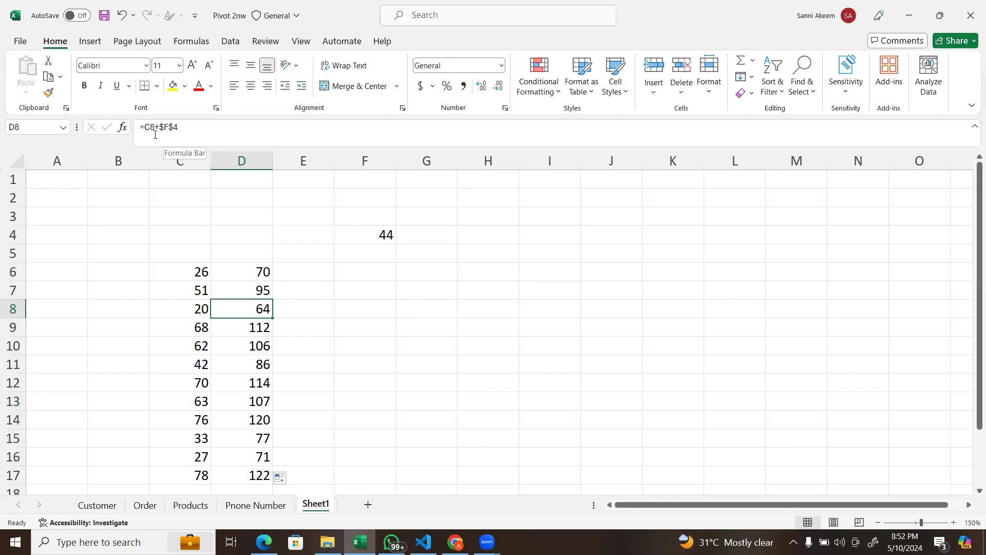
pyautogui.click(247, 281)
# Step: Copy the D6 formula across to E6 to inspect its references, and clear the copy from E6
pyautogui.click(264, 268)
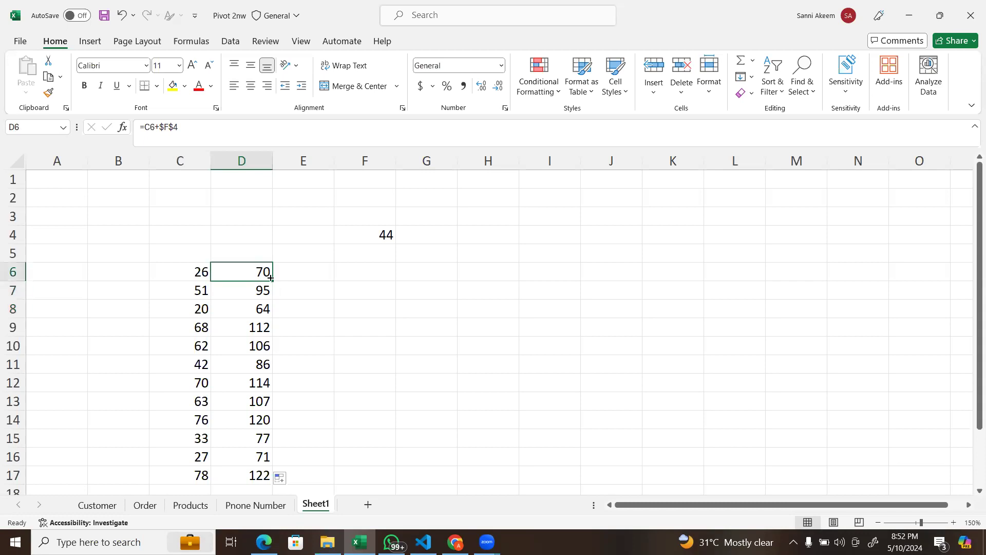
pyautogui.moveTo(272, 280); pyautogui.dragTo(310, 278)
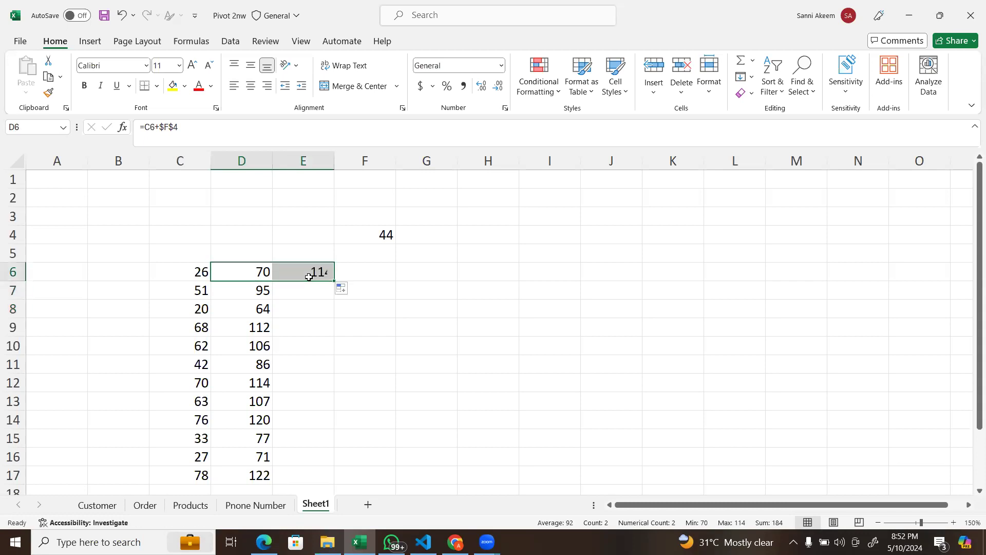
pyautogui.click(327, 274)
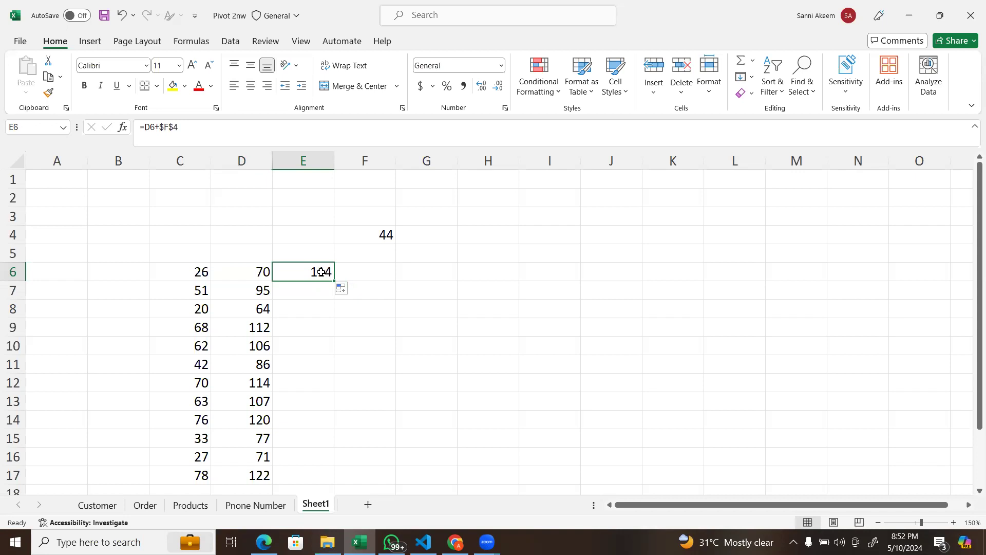
pyautogui.doubleClick(325, 273)
pyautogui.press('Return')
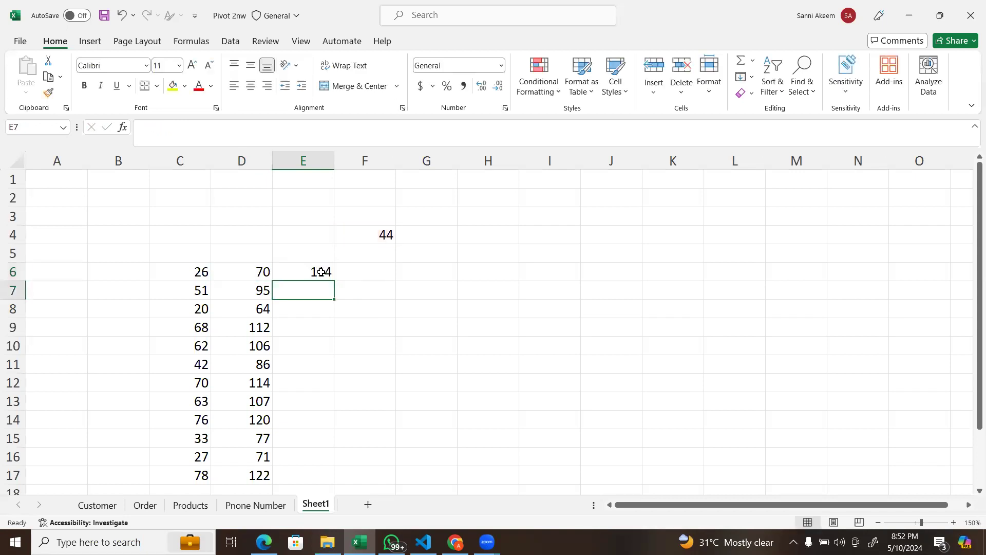
pyautogui.click(321, 272)
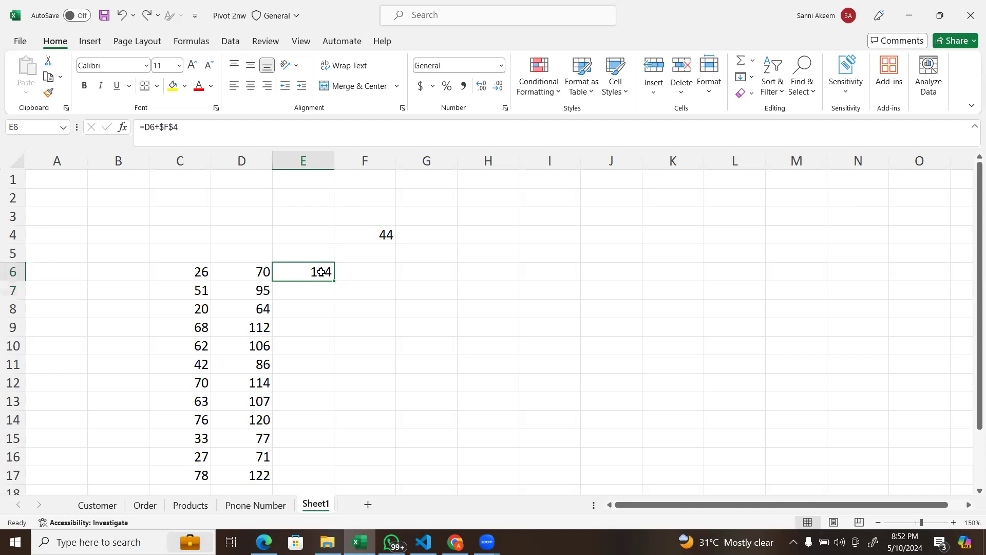
pyautogui.press('Left')
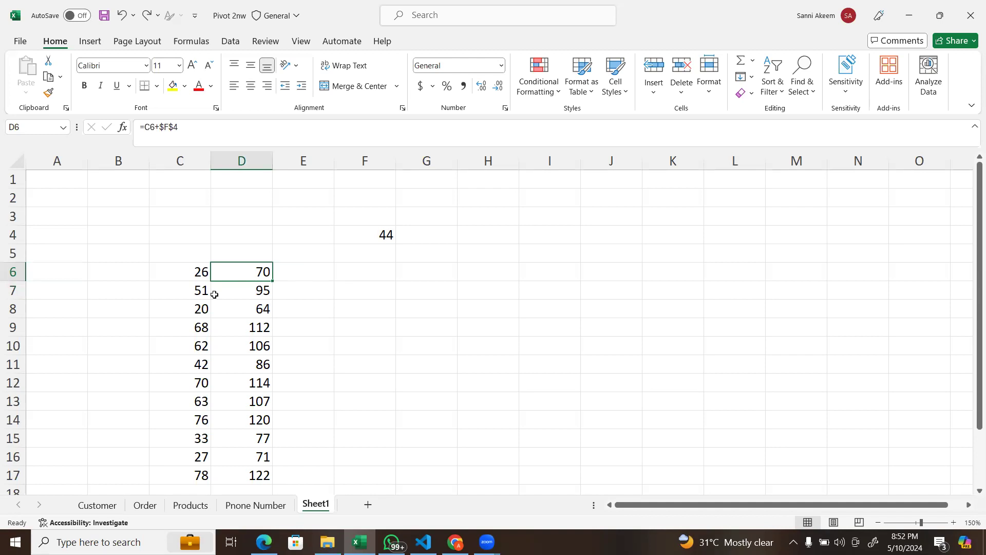
# Step: Clear the example numbers and formulas from the range C4:G19
pyautogui.click(282, 271)
pyautogui.click(255, 272)
pyautogui.moveTo(165, 233); pyautogui.dragTo(465, 472)
pyautogui.press('Delete')
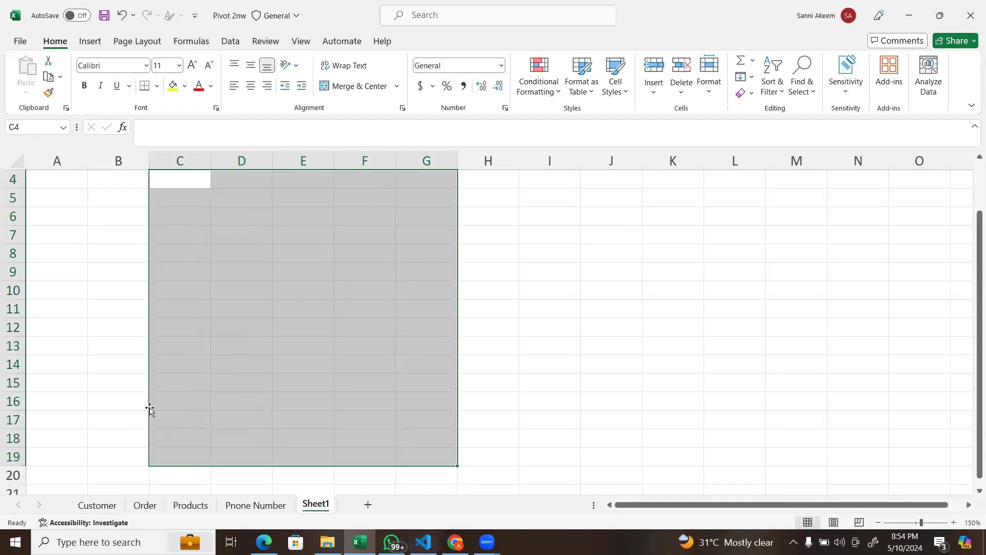
pyautogui.click(102, 283)
pyautogui.scroll(1, 105, 281)
pyautogui.click(130, 199)
pyautogui.write('1')
pyautogui.press('BackSpace')
# Step: Enter 1, 2 and 3 side by side in cells C19, D19 and E19
pyautogui.press('Right')
pyautogui.press('pagedown')
pyautogui.write('1')
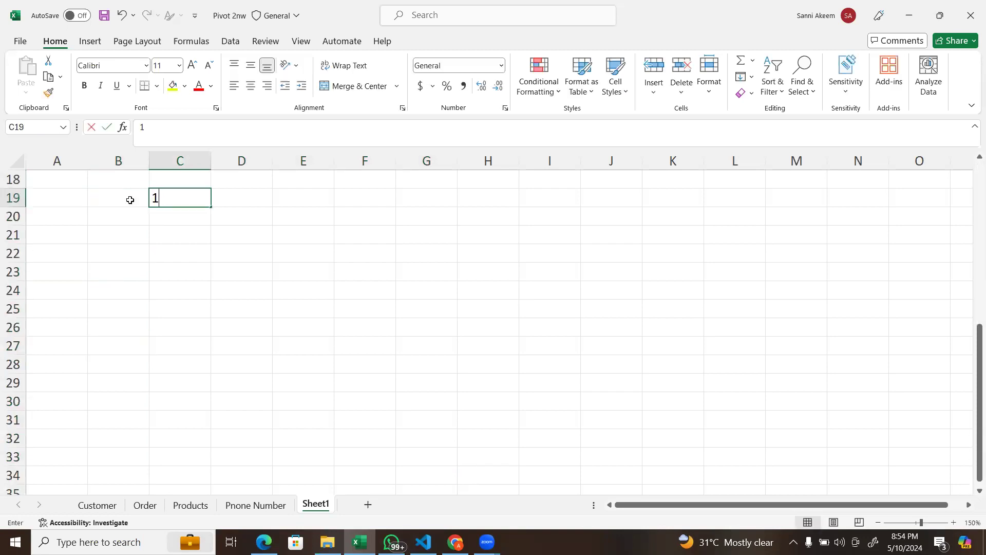
pyautogui.press('Tab')
pyautogui.write('2')
pyautogui.press('Tab')
pyautogui.write('4')
pyautogui.press('BackSpace')
pyautogui.write('3')
pyautogui.click(167, 193)
pyautogui.moveTo(212, 207); pyautogui.dragTo(203, 183)
pyautogui.hotkey('ctrl', 'z')
pyautogui.hotkey('shift', 'pagedown')
pyautogui.hotkey('shift', 'Right')
pyautogui.hotkey('shift', 'pagedown')
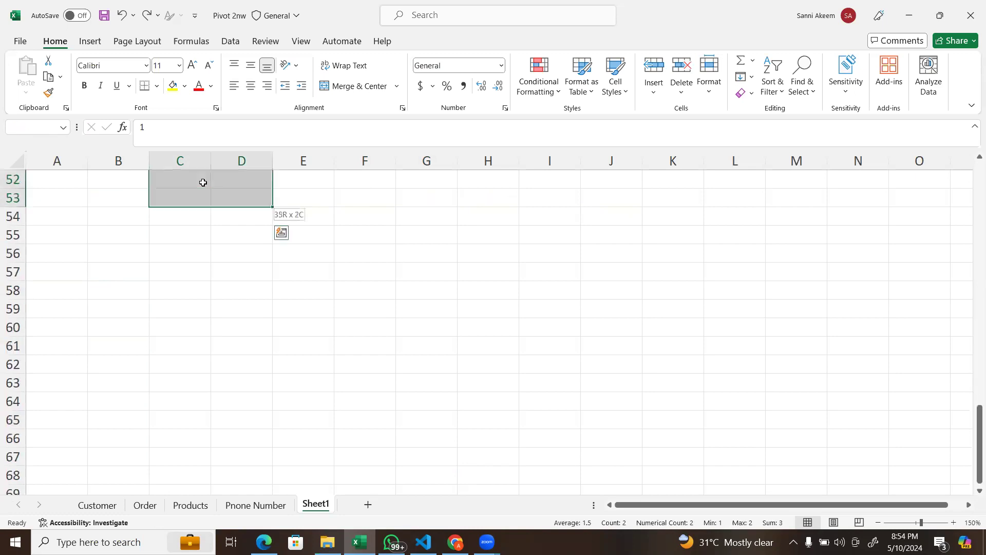
pyautogui.hotkey('ctrl', 'z')
pyautogui.hotkey('ctrl', 'z')
pyautogui.hotkey('ctrl', 'z')
pyautogui.hotkey('ctrl', 'z')
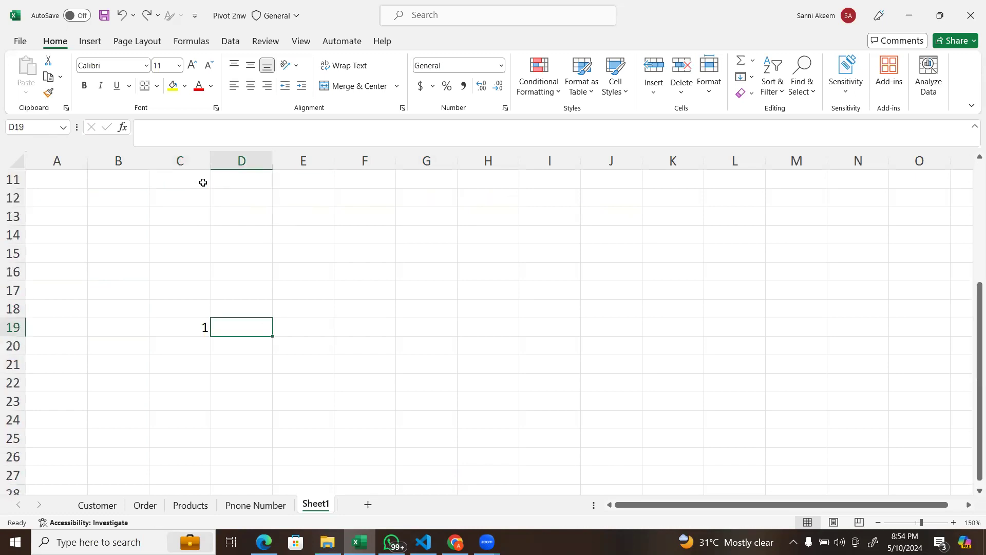
pyautogui.hotkey('ctrl', 'y')
pyautogui.hotkey('ctrl', 'y')
pyautogui.hotkey('ctrl', 'y')
pyautogui.hotkey('ctrl', 'y')
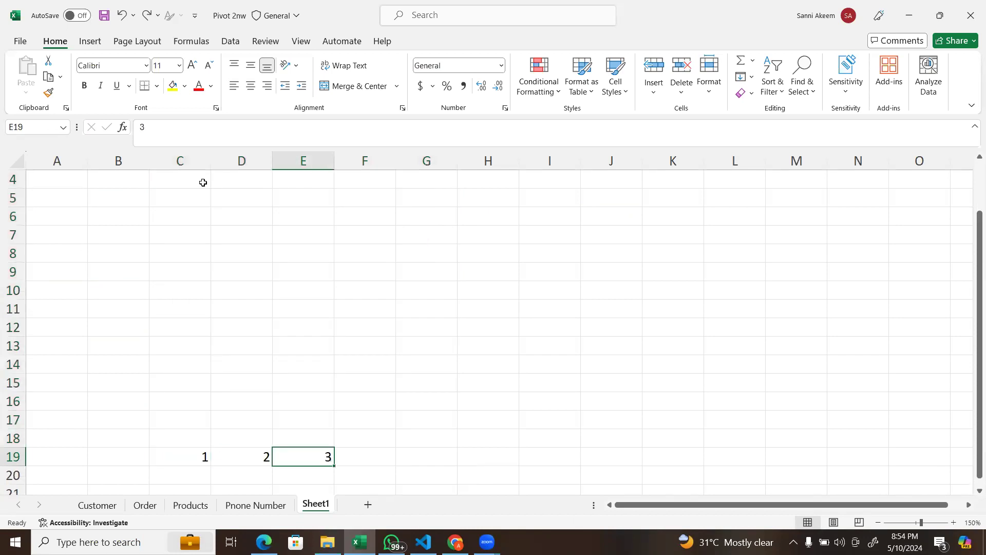
# Step: Clear the numbers from cells C19, D19 and E19
pyautogui.press('BackSpace')
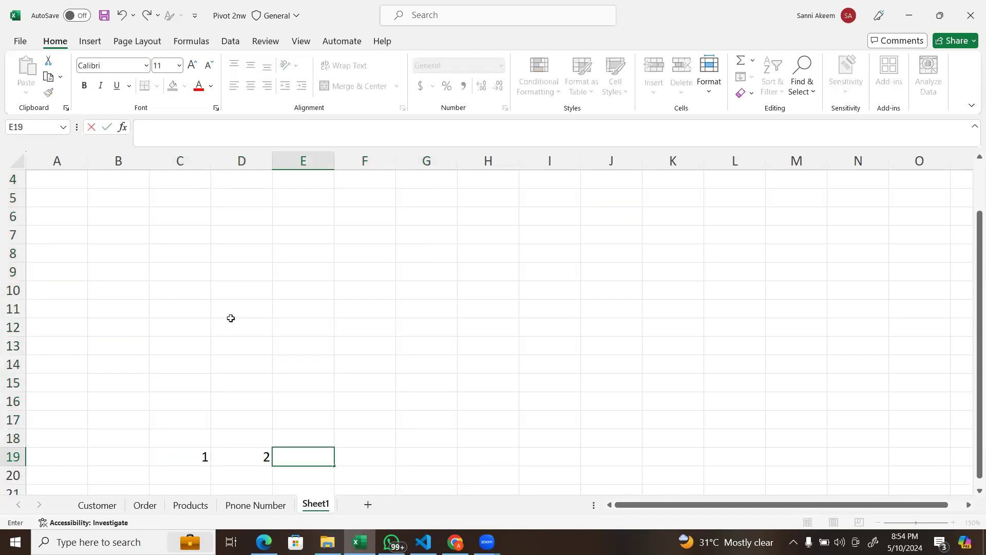
pyautogui.moveTo(199, 460); pyautogui.dragTo(245, 457)
pyautogui.press('Delete')
pyautogui.scroll(1, 196, 200)
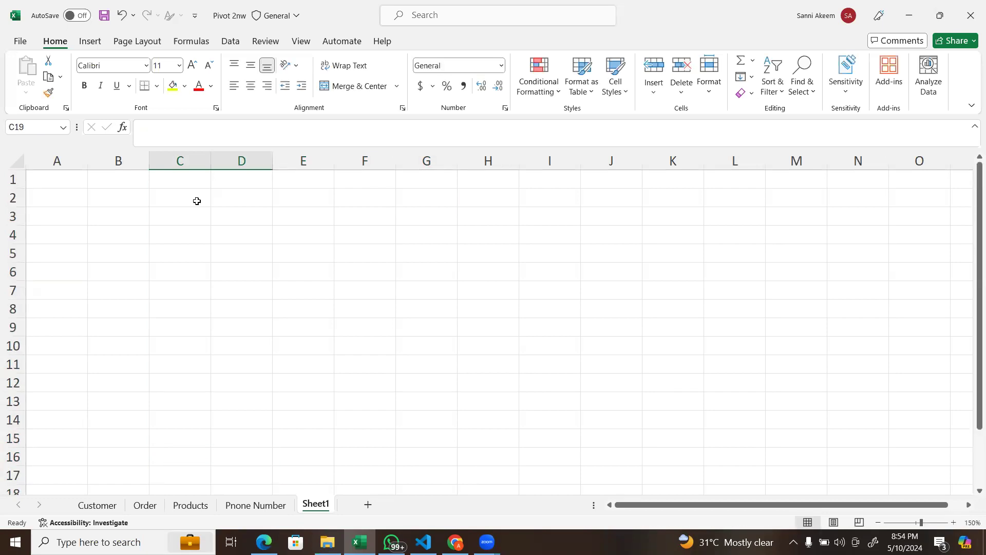
# Step: Enter 1, 2 and 3 side by side in cells C4, D4 and E4
pyautogui.click(190, 239)
pyautogui.write('1')
pyautogui.press('Tab')
pyautogui.write('2')
pyautogui.press('Tab')
pyautogui.write('3')
pyautogui.press('Tab')
pyautogui.press('Right')
# Step: Extend the number series in row 4 from C4:E4 across to N4, ending at 12
pyautogui.click(216, 222)
pyautogui.click(198, 232)
pyautogui.moveTo(199, 232); pyautogui.dragTo(728, 219)
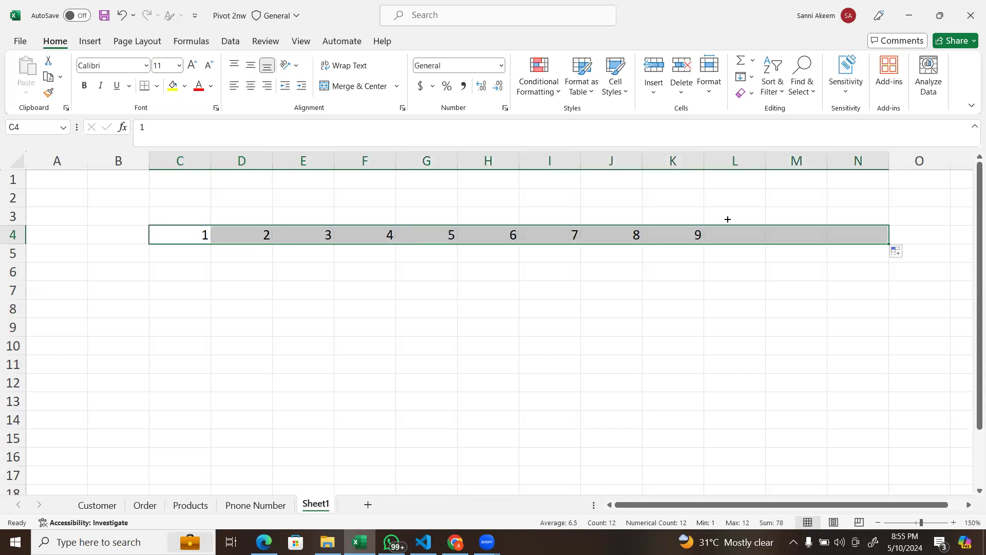
pyautogui.click(969, 40)
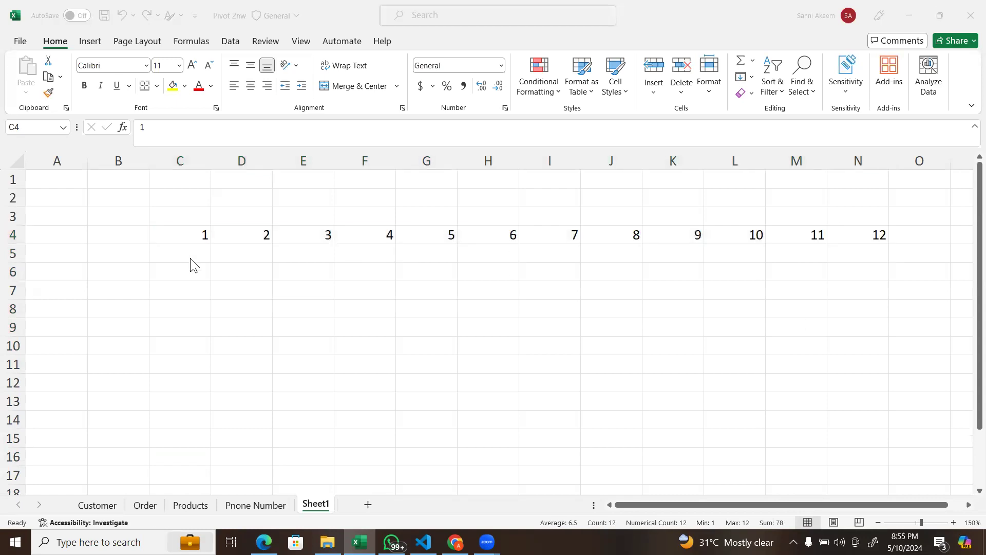
# Step: Enter 1, 2 and 3 one below another in cells B5, B6 and B7
pyautogui.click(140, 256)
pyautogui.click(115, 255)
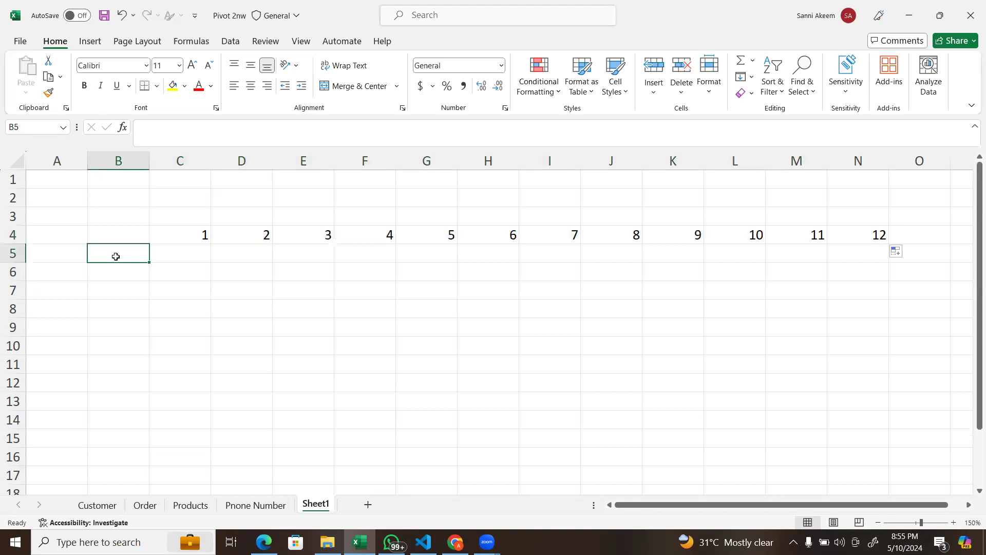
pyautogui.write('1')
pyautogui.press('Return')
pyautogui.write('2')
pyautogui.press('Return')
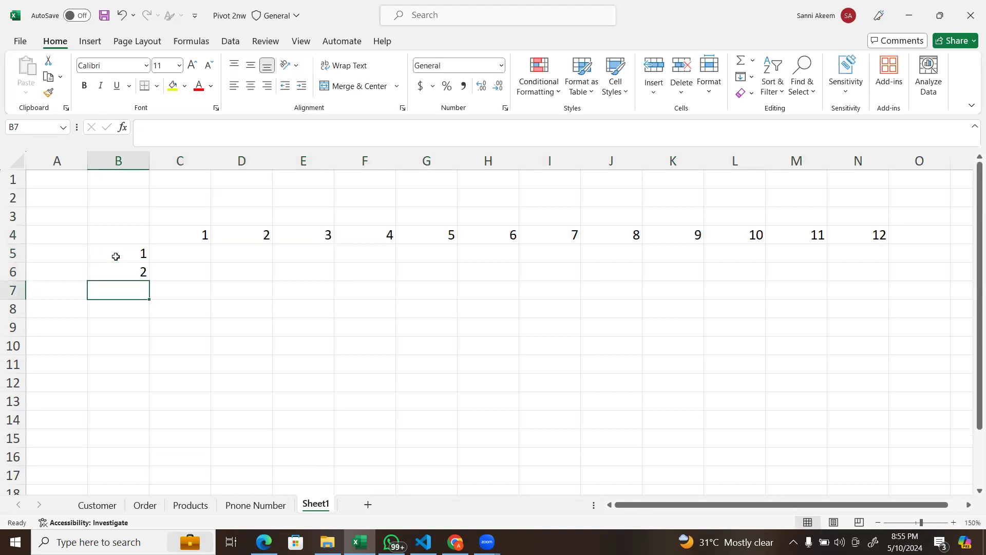
pyautogui.write('3')
pyautogui.press('Return')
# Step: Extend the number series in column B from B5:B7 down to B16, ending at 12
pyautogui.click(115, 256)
pyautogui.hotkey('shift', 'Down')
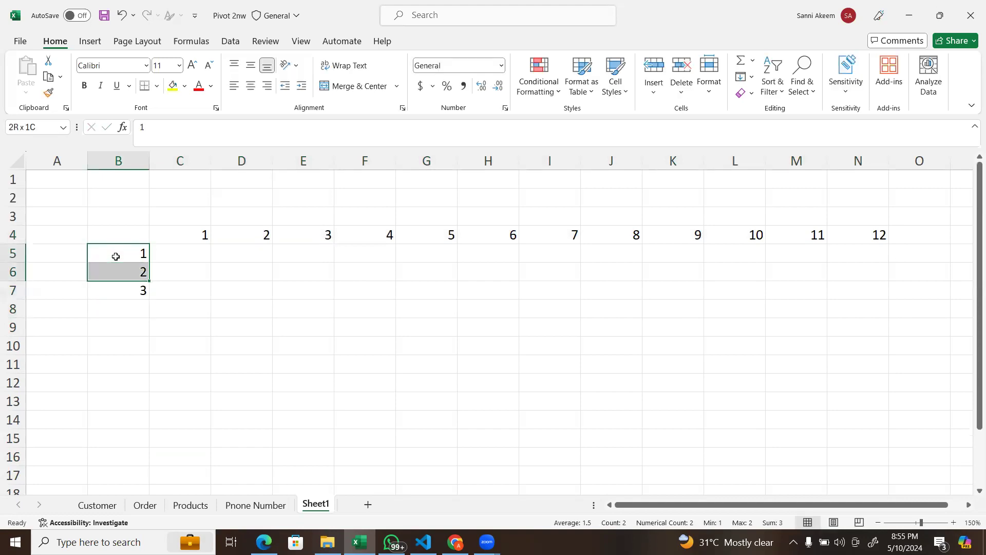
pyautogui.hotkey('shift', 'Down')
pyautogui.moveTo(149, 301); pyautogui.dragTo(148, 465)
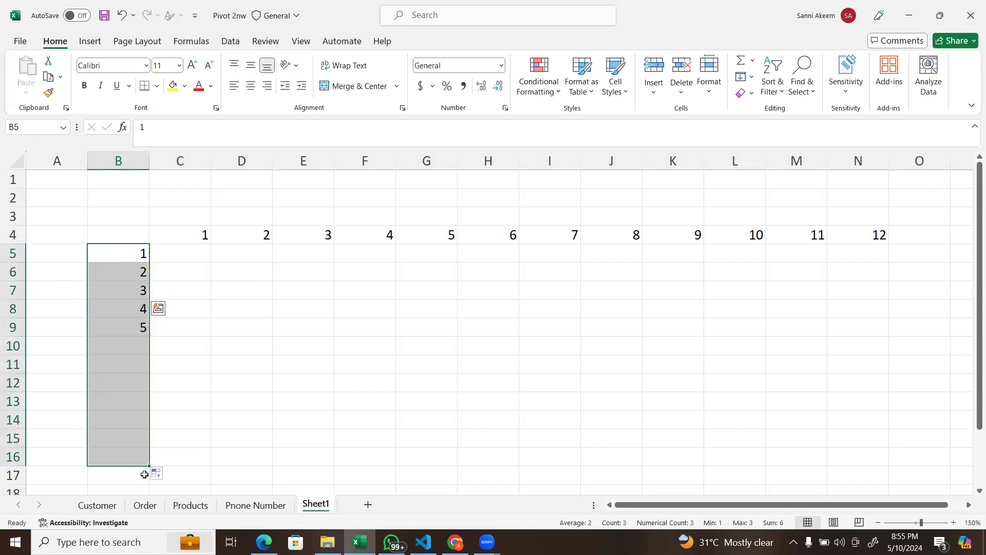
pyautogui.click(383, 212)
# Step: Start a formula in C5 that multiplies the row header by the column header, =B5*C4
pyautogui.click(169, 255)
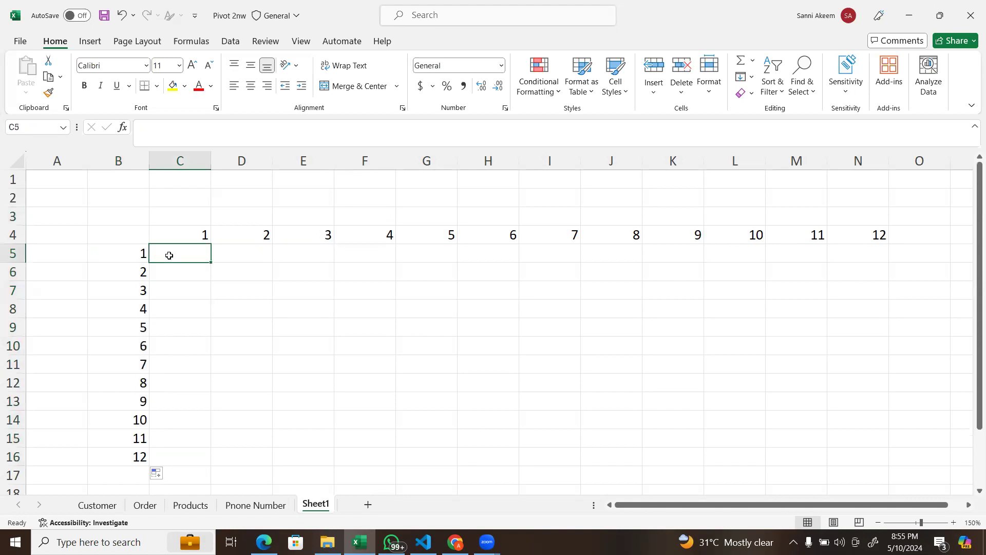
pyautogui.click(193, 234)
pyautogui.click(139, 262)
pyautogui.click(189, 258)
pyautogui.write('=')
pyautogui.click(119, 257)
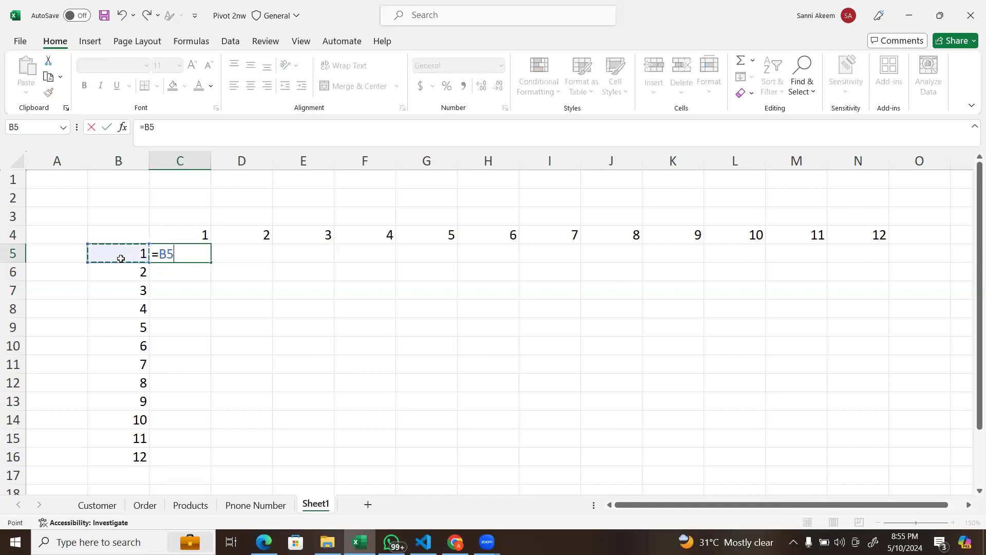
pyautogui.write('*')
pyautogui.click(204, 230)
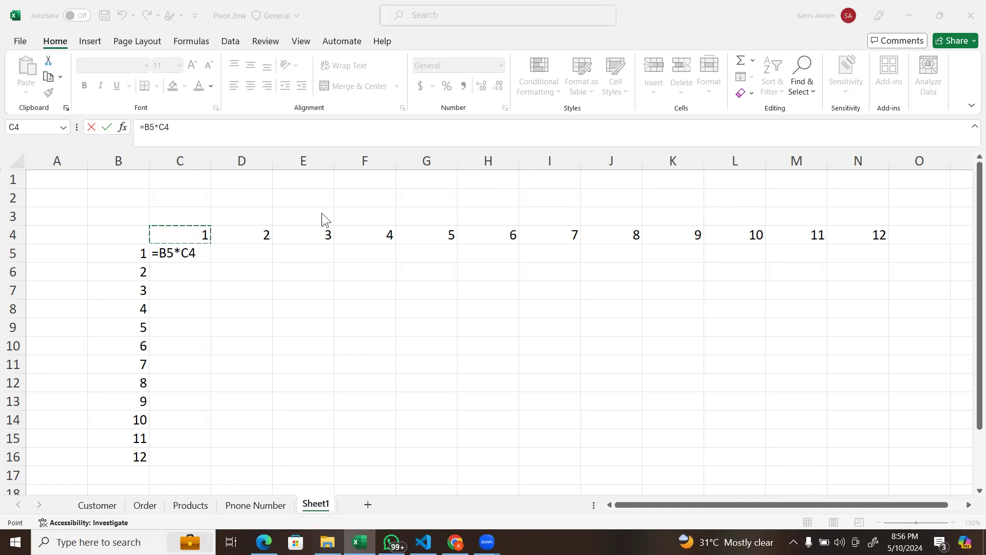
# Step: Lock column B and row 4 in the C5 formula so it reads =$B5*C$4, and commit it
pyautogui.click(180, 249)
pyautogui.click(184, 253)
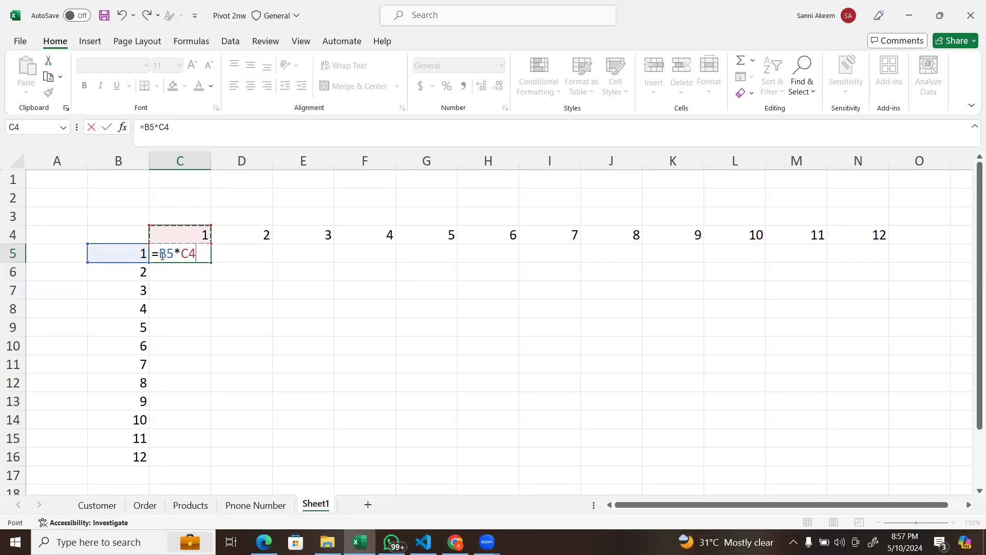
pyautogui.doubleClick(166, 254)
pyautogui.click(160, 253)
pyautogui.write('$')
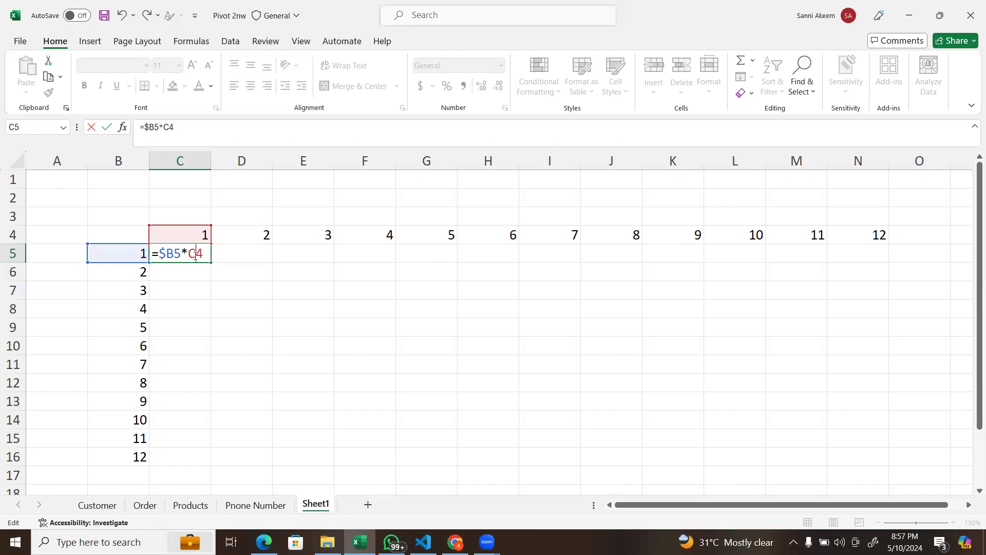
pyautogui.write('$')
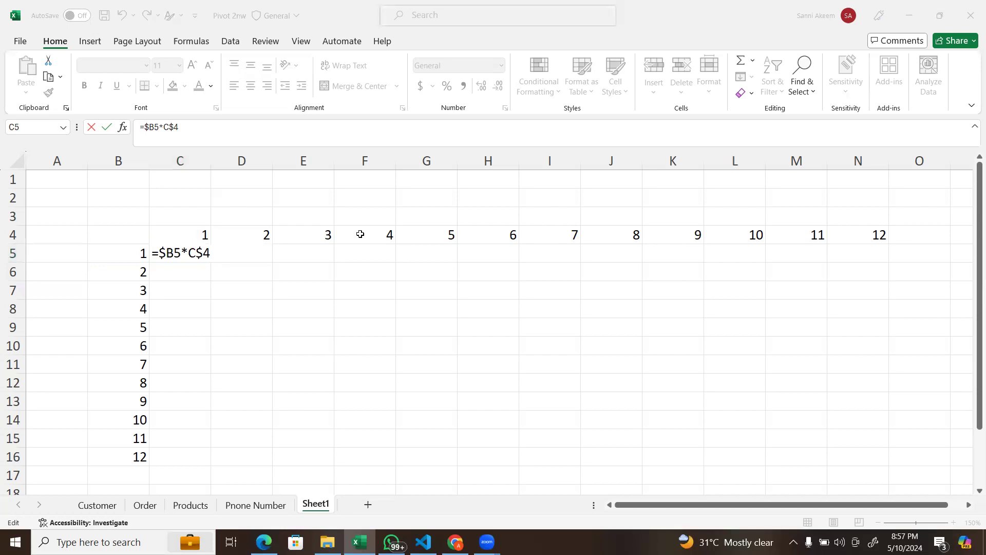
pyautogui.click(193, 255)
pyautogui.click(177, 252)
pyautogui.click(175, 252)
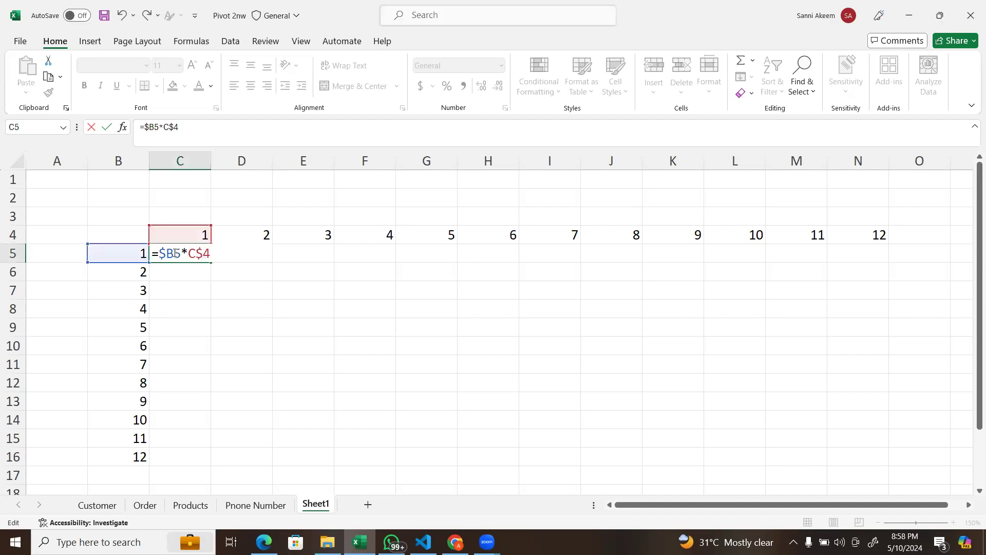
pyautogui.press('Return')
# Step: Fill the C5 formula across to N5 and down to row 16 to complete the multiplication table
pyautogui.click(175, 252)
pyautogui.moveTo(211, 262); pyautogui.dragTo(871, 244)
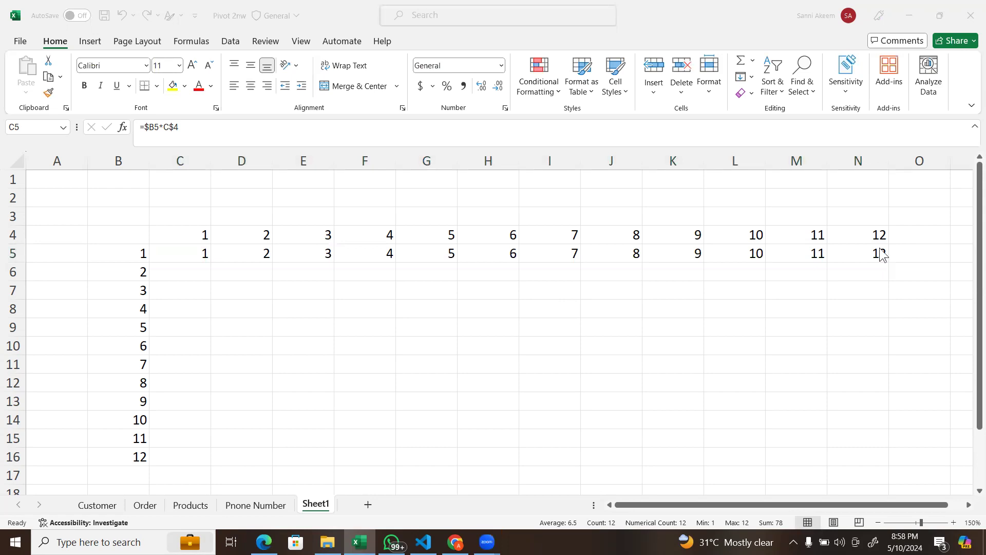
pyautogui.click(863, 248)
pyautogui.moveTo(889, 264); pyautogui.dragTo(891, 458)
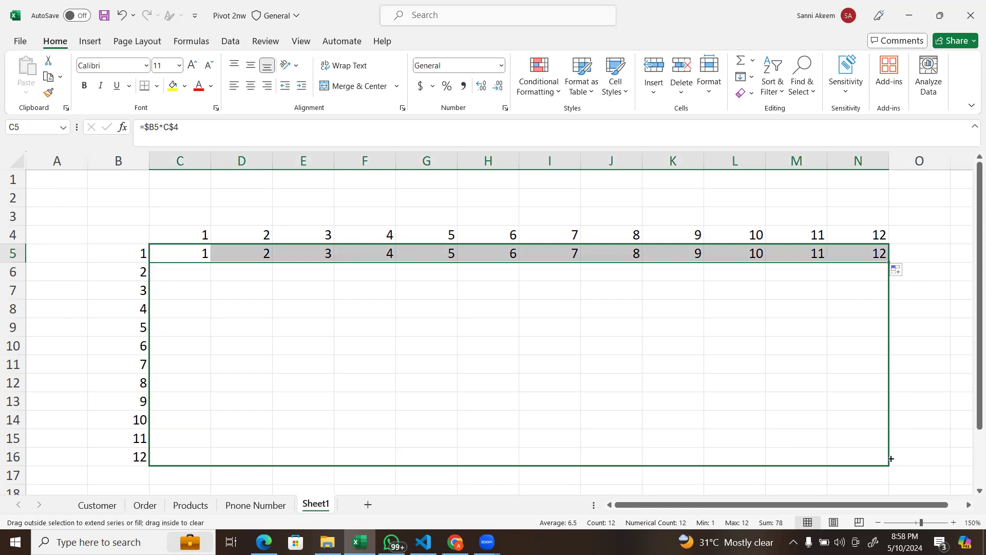
pyautogui.moveTo(891, 458)
pyautogui.mouseDown()
pyautogui.moveTo(873, 443)
pyautogui.moveTo(877, 465)
pyautogui.mouseUp()
pyautogui.moveTo(878, 464); pyautogui.dragTo(558, 461)
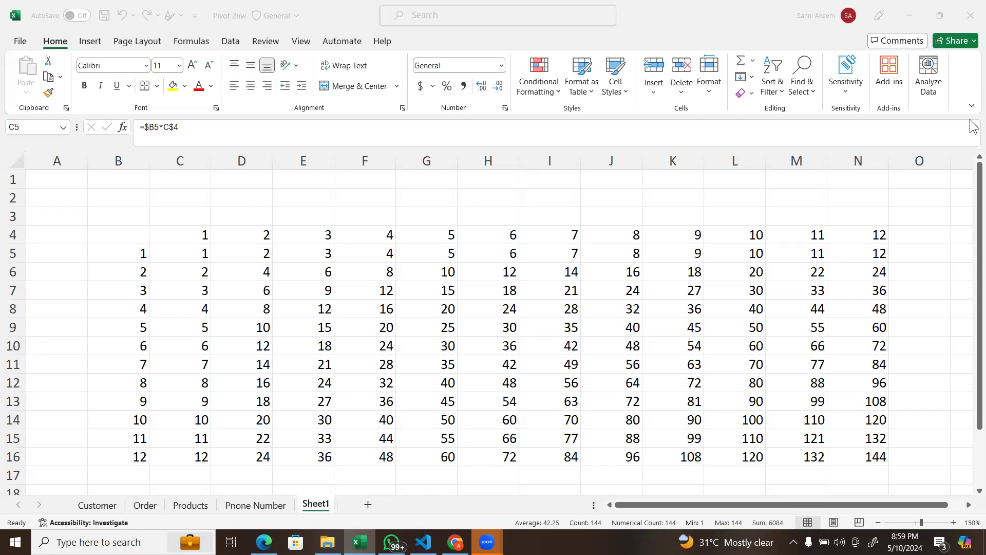
# Step: Clear the multiplication results from the range C5:N16, keeping the header numbers
pyautogui.hscroll(2, 544, 334)
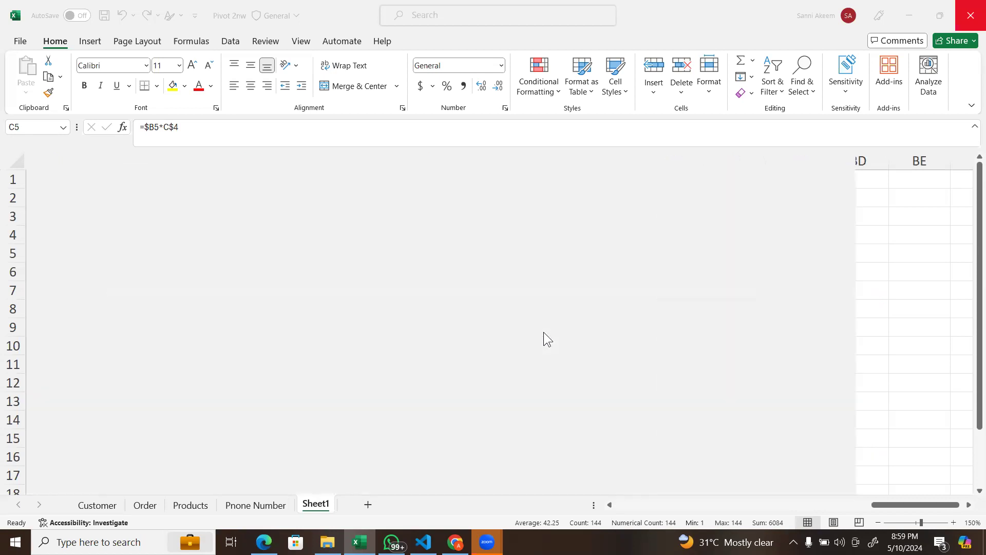
pyautogui.hscroll(7, 550, 332)
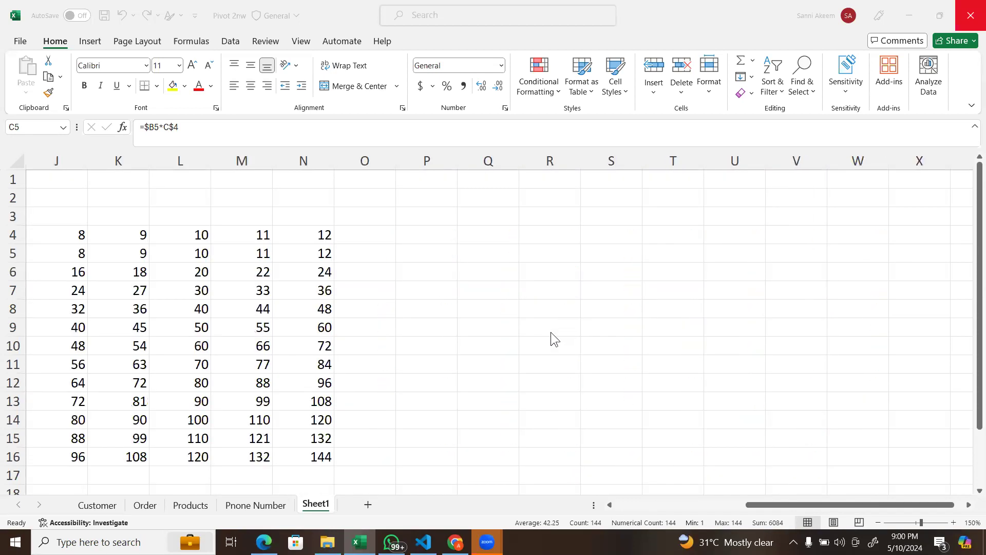
pyautogui.hscroll(-9, 551, 331)
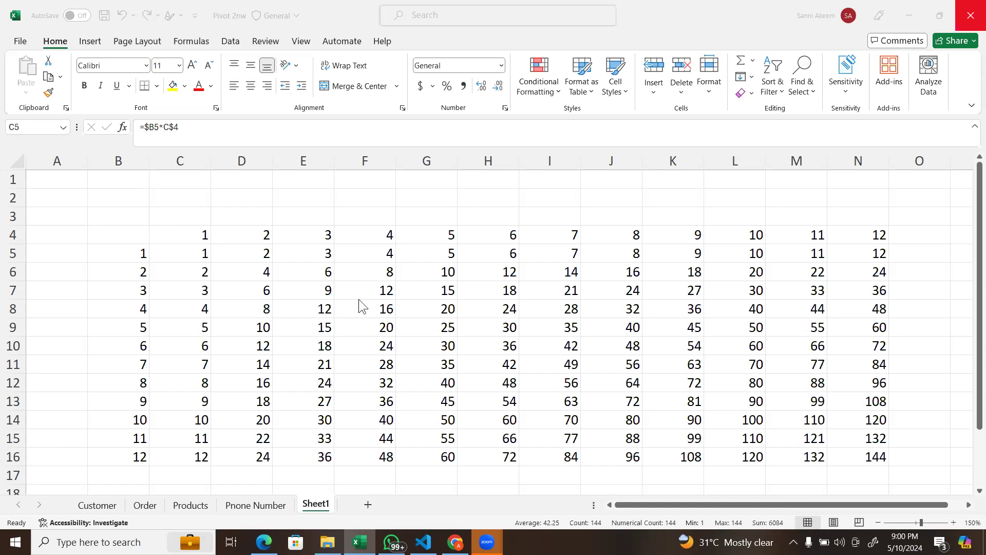
pyautogui.click(190, 256)
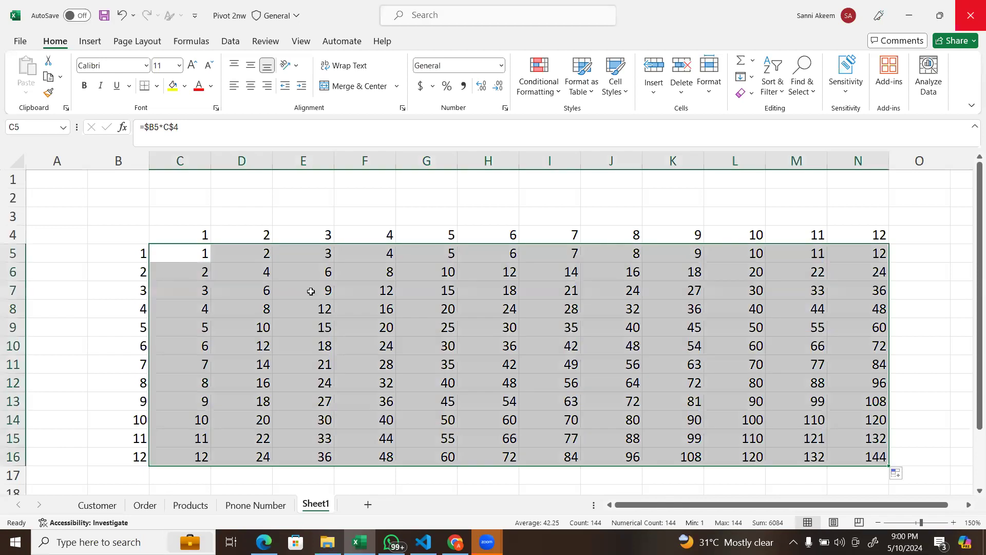
pyautogui.press('Delete')
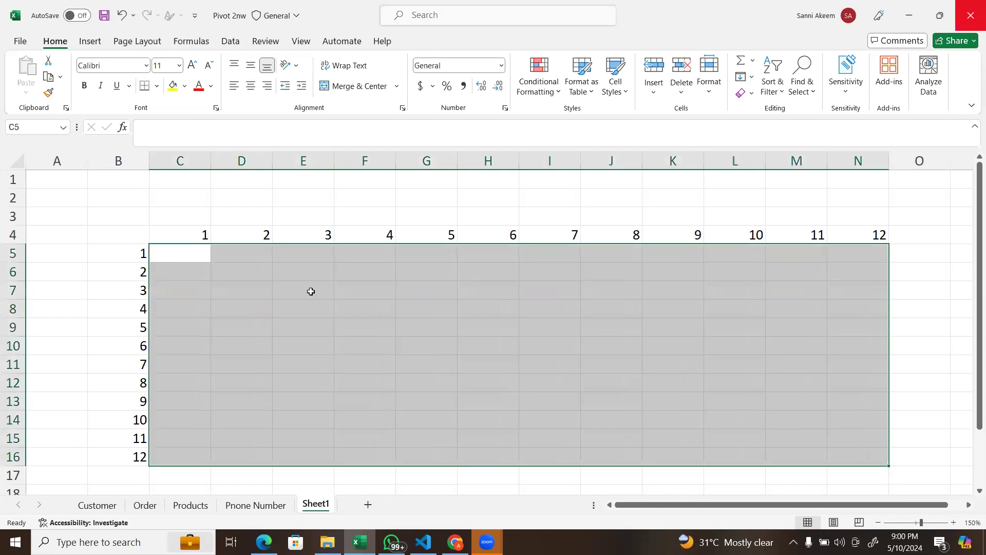
# Step: Start a formula in C5 with the factors in reverse order, =C4*B5
pyautogui.click(178, 254)
pyautogui.write('=')
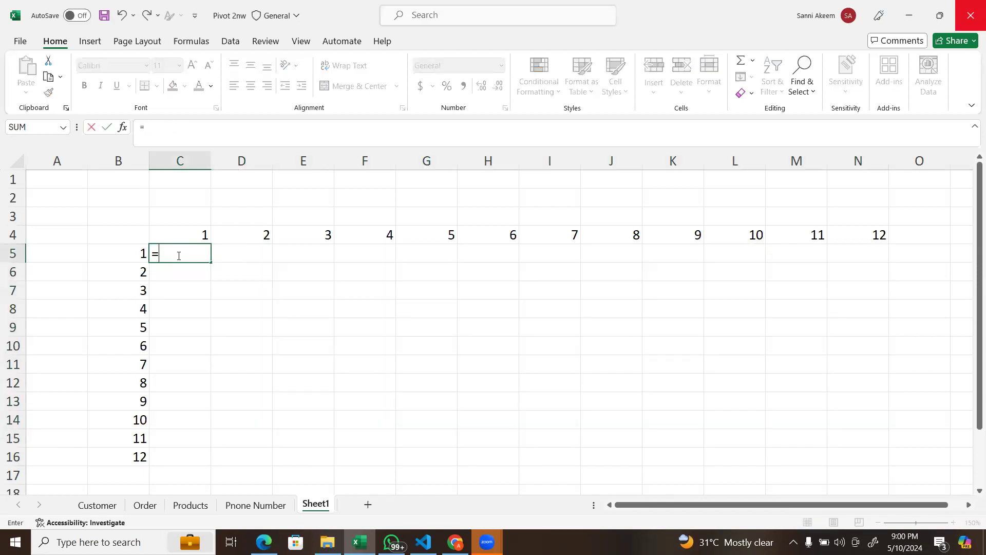
pyautogui.click(203, 234)
pyautogui.write('*')
pyautogui.click(130, 256)
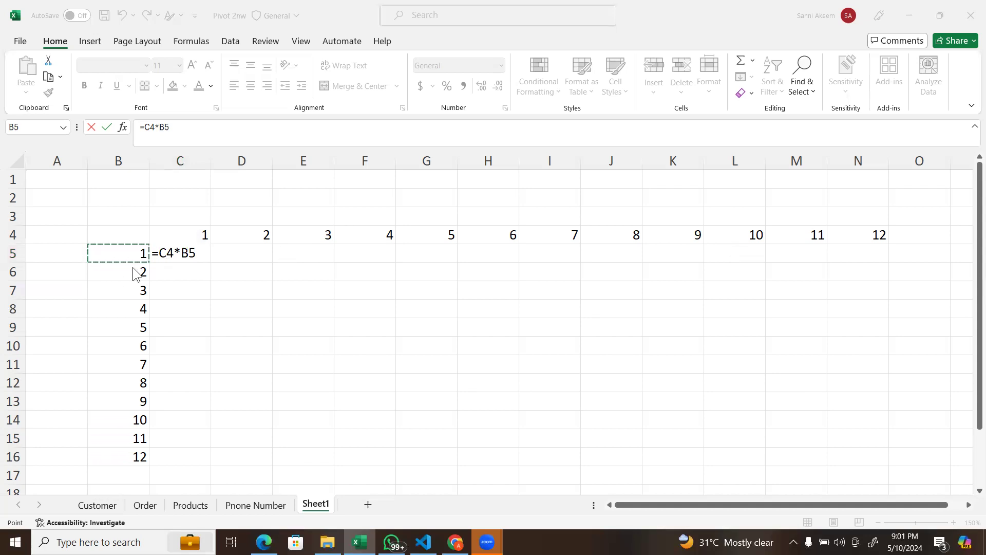
# Step: Lock column C and row 5 in the C5 formula so it reads =$C4*B$5, commit it and reselect C5
pyautogui.click(160, 251)
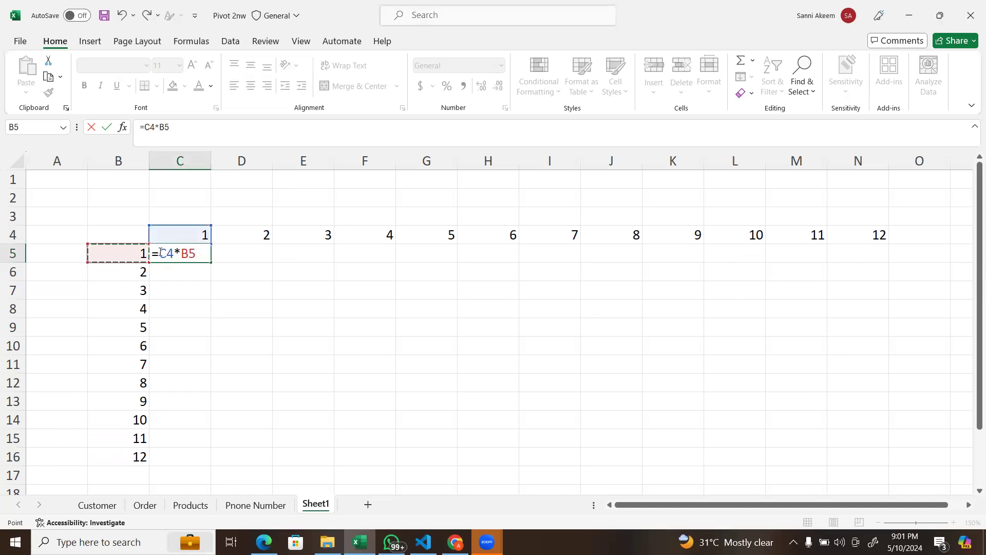
pyautogui.write('$')
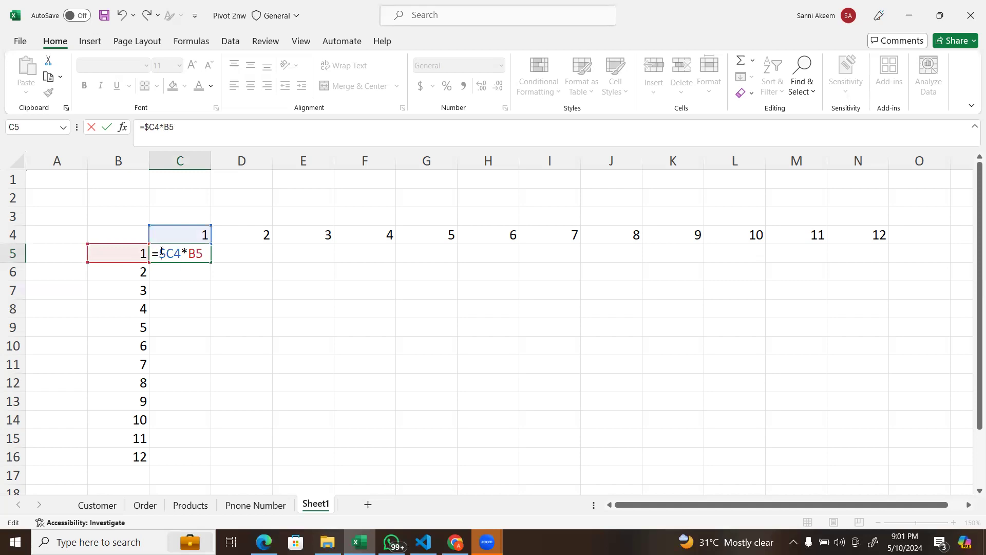
pyautogui.click(195, 255)
pyautogui.write('%')
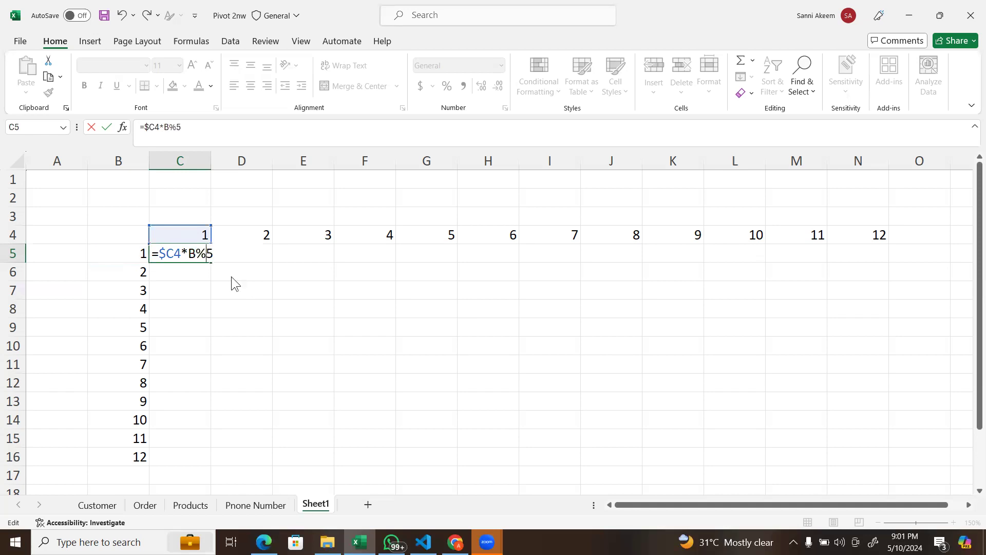
pyautogui.press('BackSpace')
pyautogui.write('%')
pyautogui.press('BackSpace')
pyautogui.write('$')
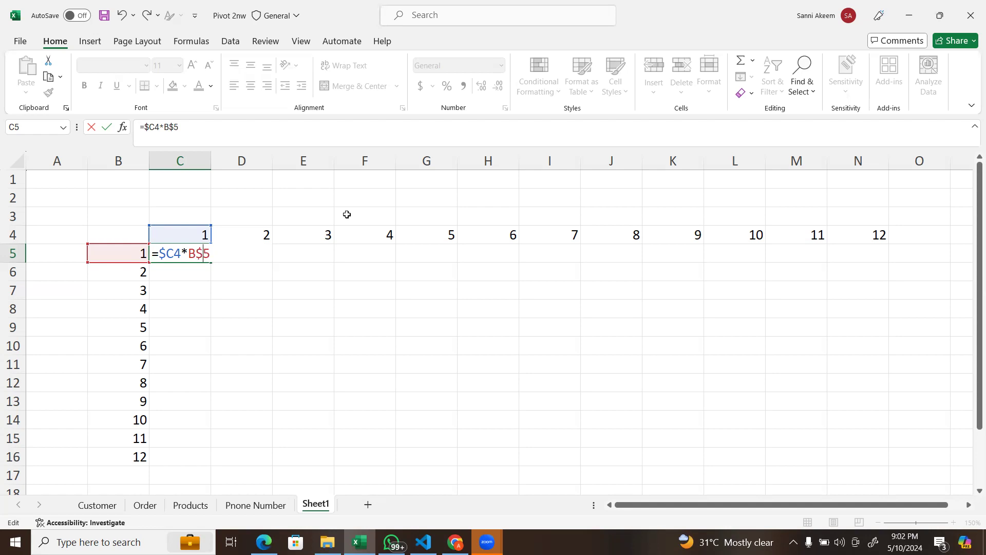
pyautogui.press('Return')
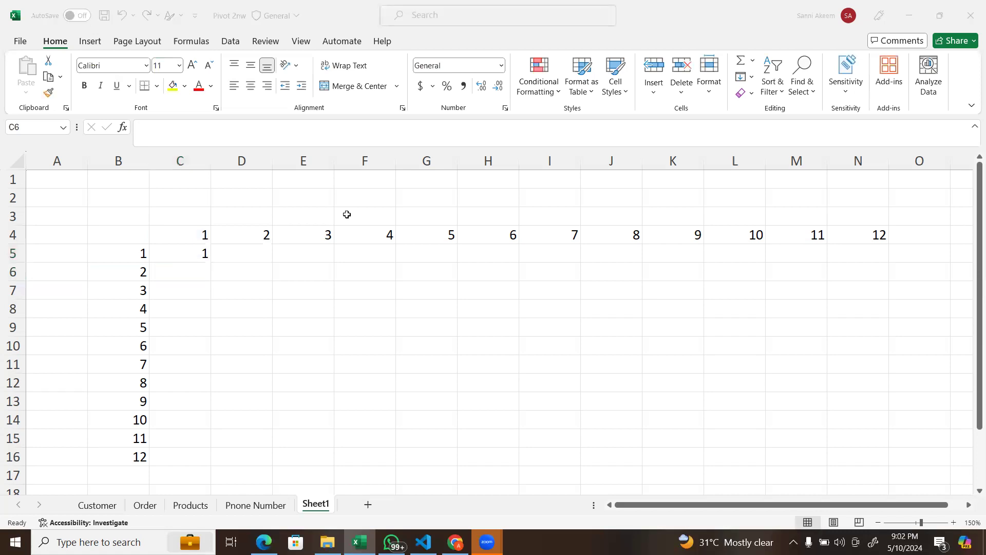
pyautogui.click(186, 259)
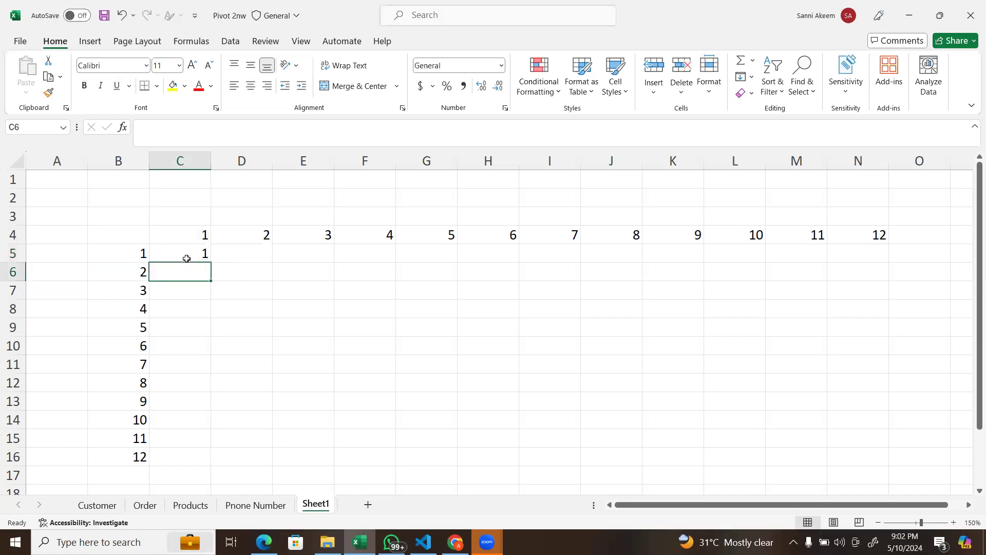
pyautogui.click(205, 252)
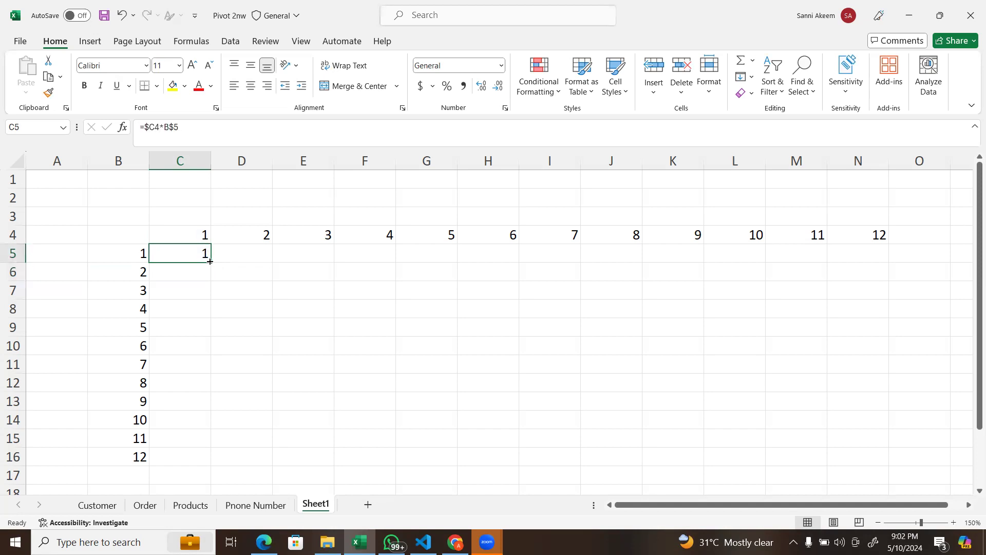
# Step: Try filling the C5 formula across row 5 to N5, and undo the fill
pyautogui.moveTo(210, 262); pyautogui.dragTo(642, 267)
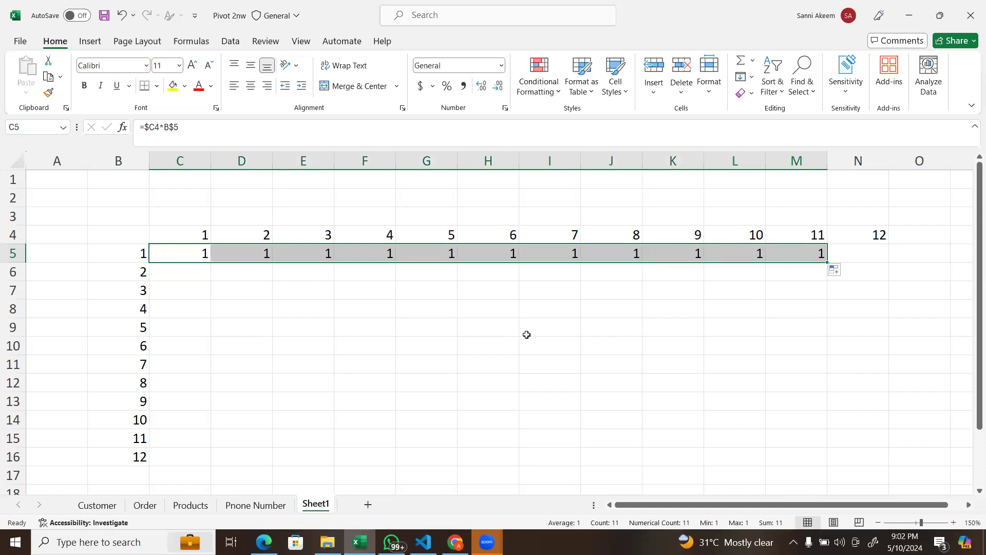
pyautogui.moveTo(697, 503); pyautogui.dragTo(781, 491)
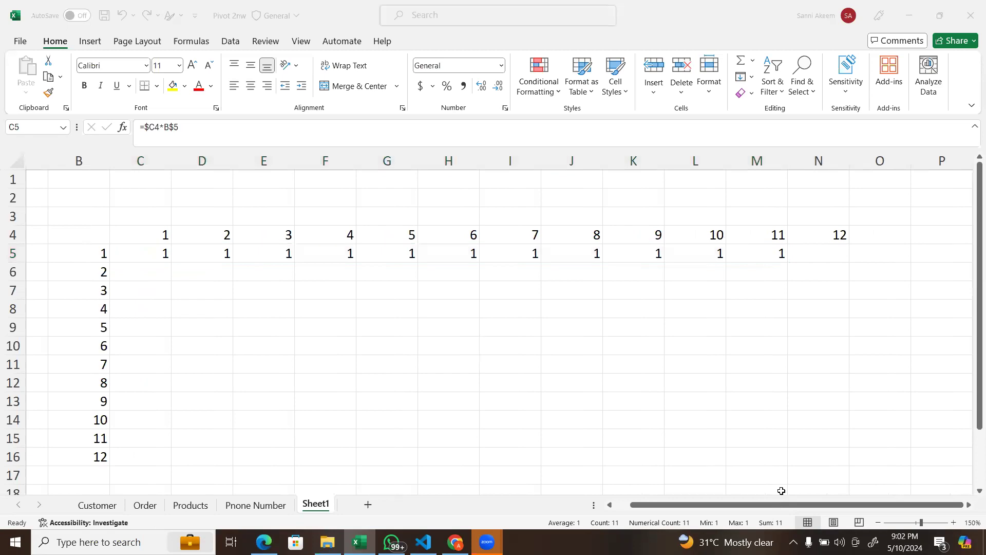
pyautogui.moveTo(791, 264); pyautogui.dragTo(827, 258)
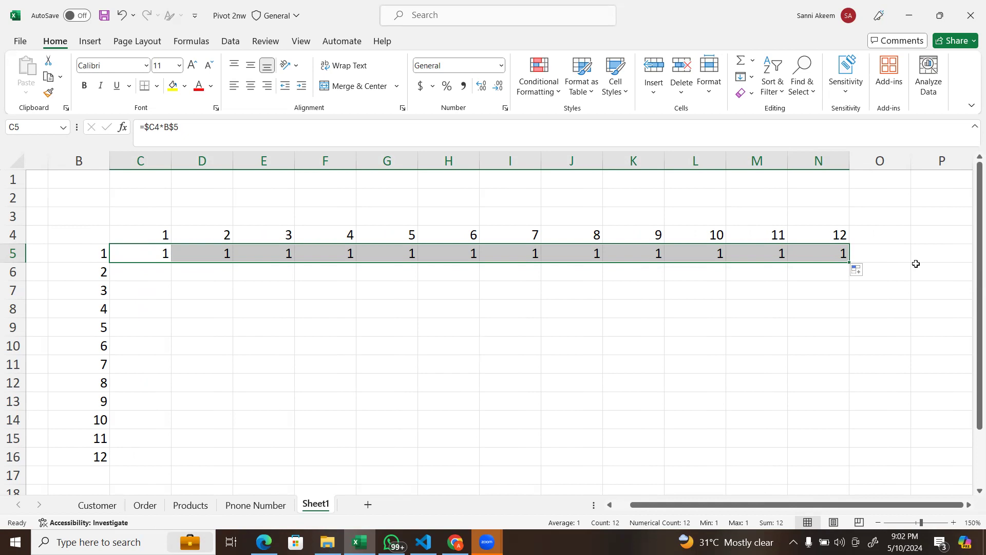
pyautogui.hotkey('ctrl', 'z')
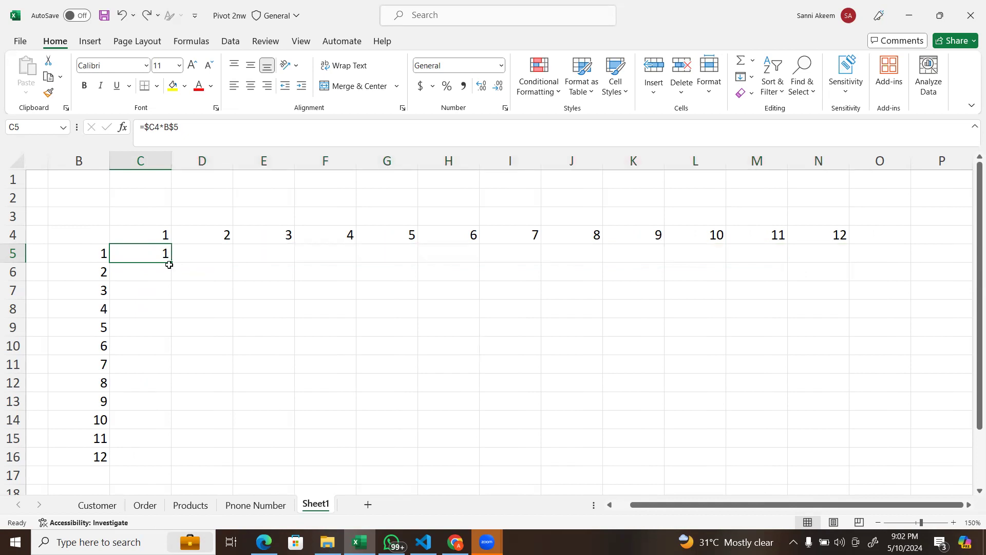
# Step: Remove both dollar signs from the C5 formula so it reads =C4*B5
pyautogui.doubleClick(161, 251)
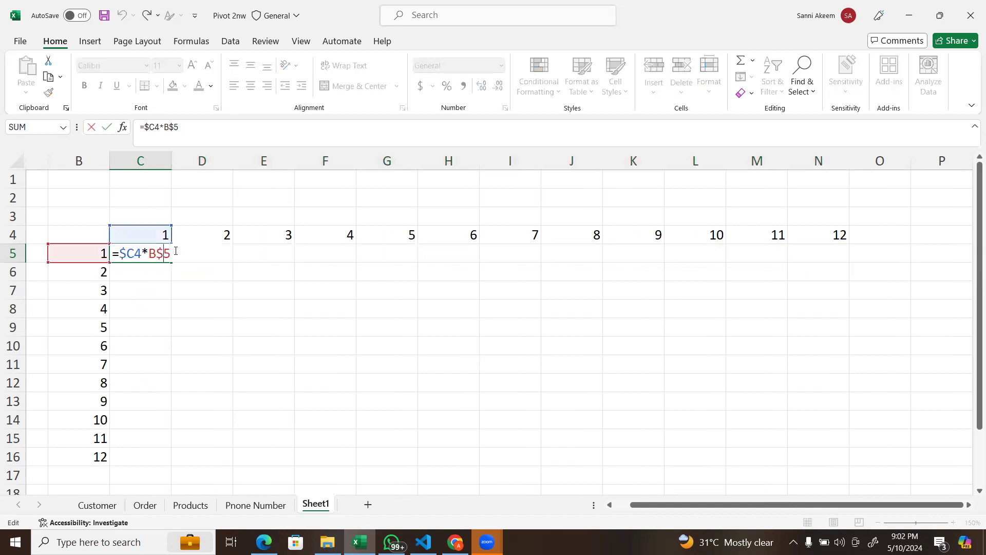
pyautogui.press('BackSpace')
pyautogui.press('Left')
pyautogui.press('Left')
pyautogui.press('Left')
pyautogui.press('Left')
pyautogui.press('BackSpace')
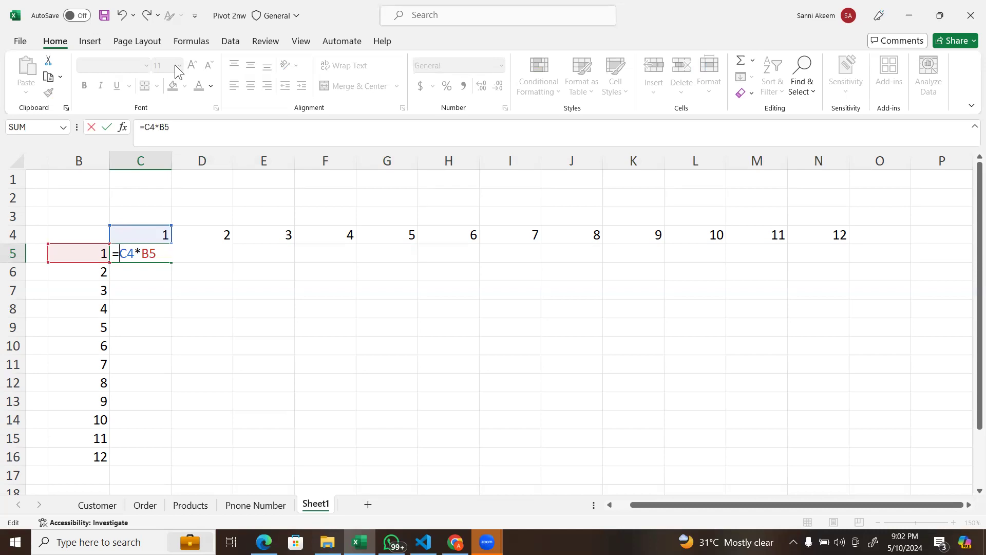
pyautogui.press('super+p')
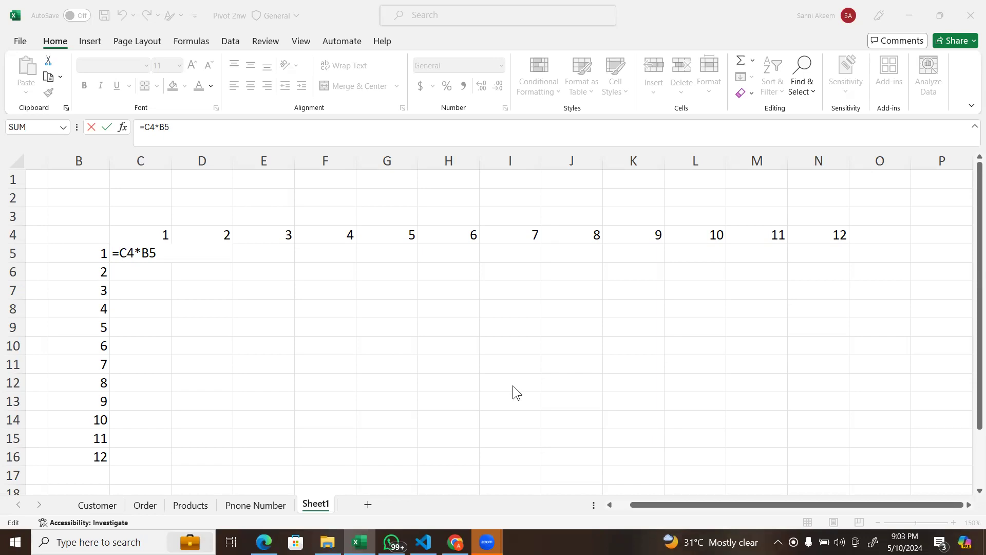
# Step: Lock row 4 and column B in the C5 formula so it reads =C$4*$B5, and commit it
pyautogui.click(127, 252)
pyautogui.click(127, 253)
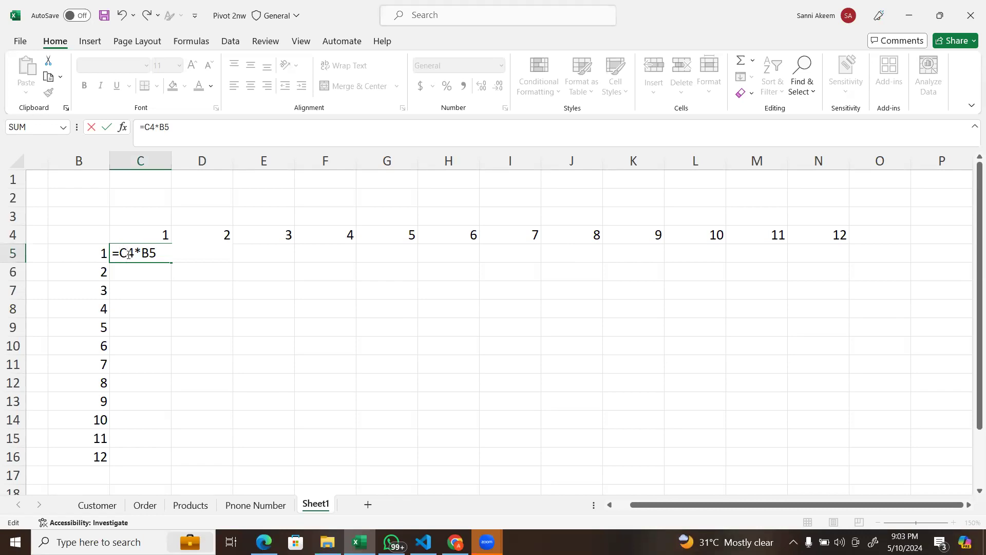
pyautogui.write('$')
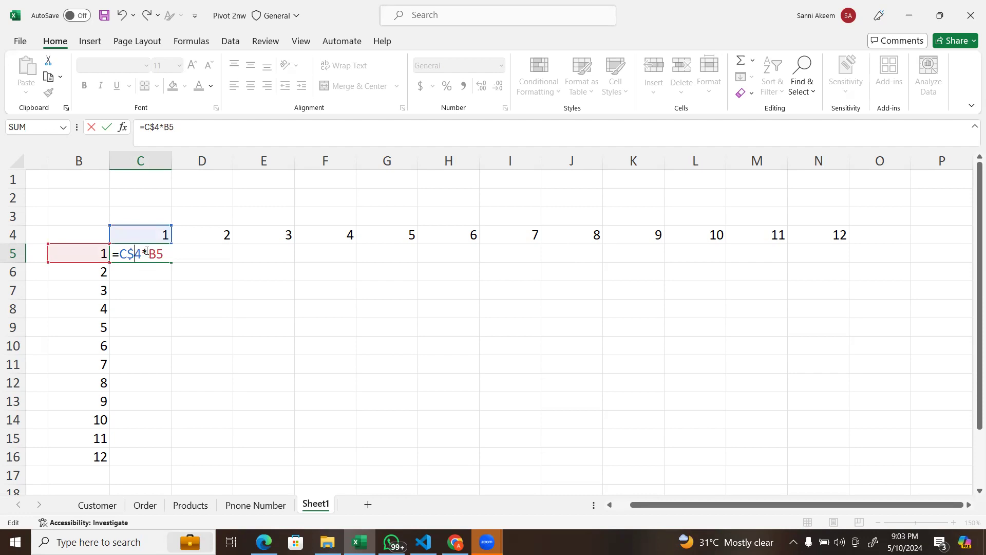
pyautogui.write('$')
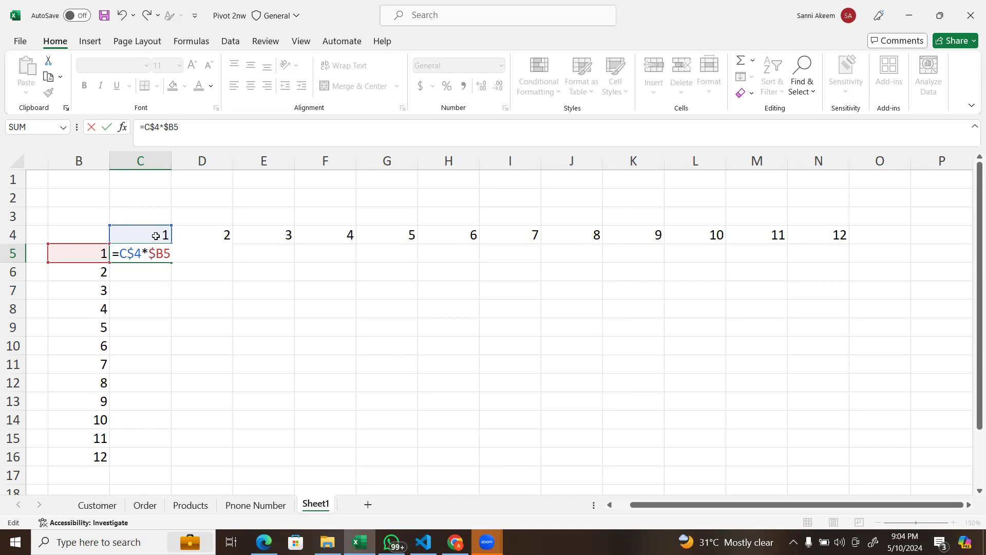
pyautogui.press('Return')
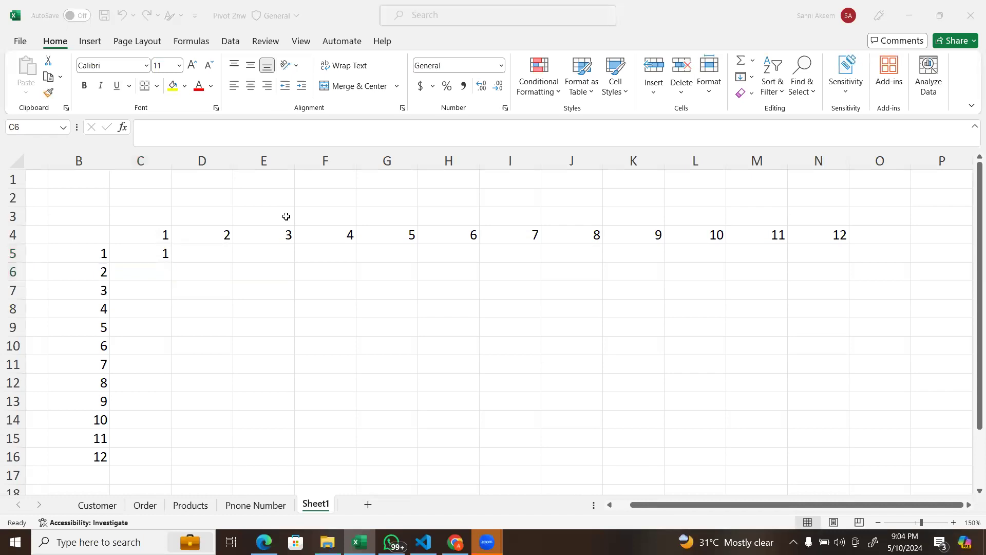
# Step: Fill the C5 formula across to N5 and down to row 16 to complete the multiplication table
pyautogui.click(173, 258)
pyautogui.click(167, 257)
pyautogui.moveTo(171, 263); pyautogui.dragTo(827, 262)
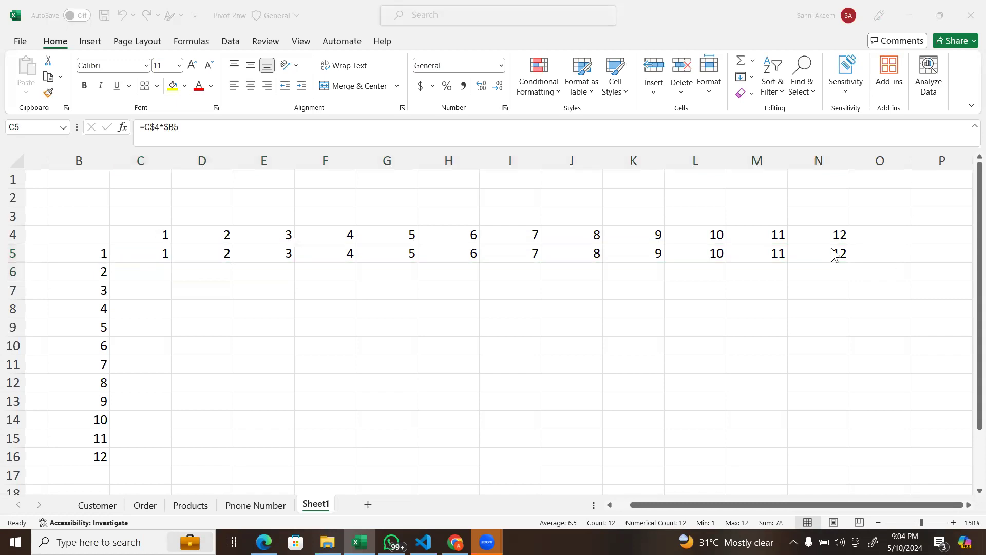
pyautogui.moveTo(850, 263); pyautogui.dragTo(855, 456)
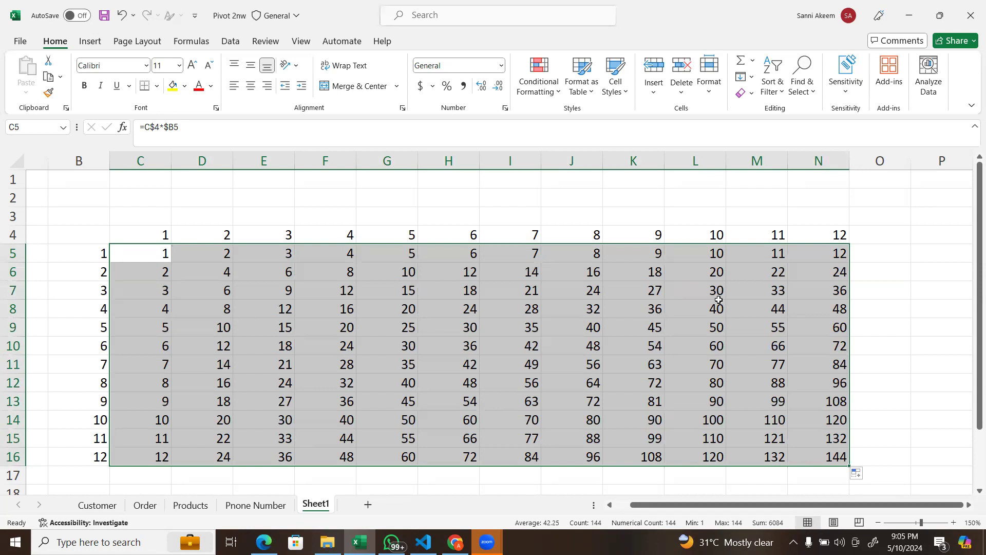
pyautogui.click(755, 217)
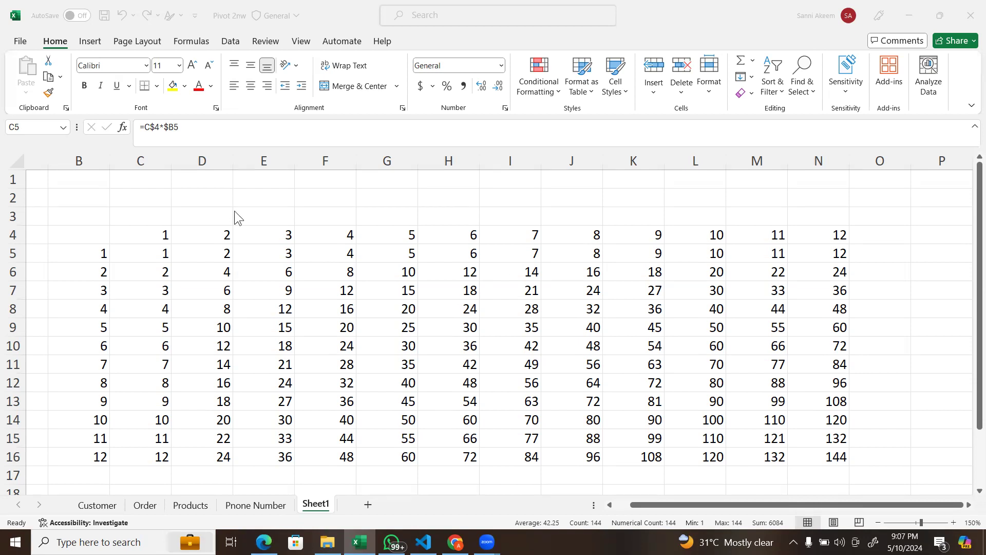
# Step: Inspect the formulas in C5 and J8 to check which header cells they reference, leaving both unedited
pyautogui.click(119, 247)
pyautogui.doubleClick(130, 251)
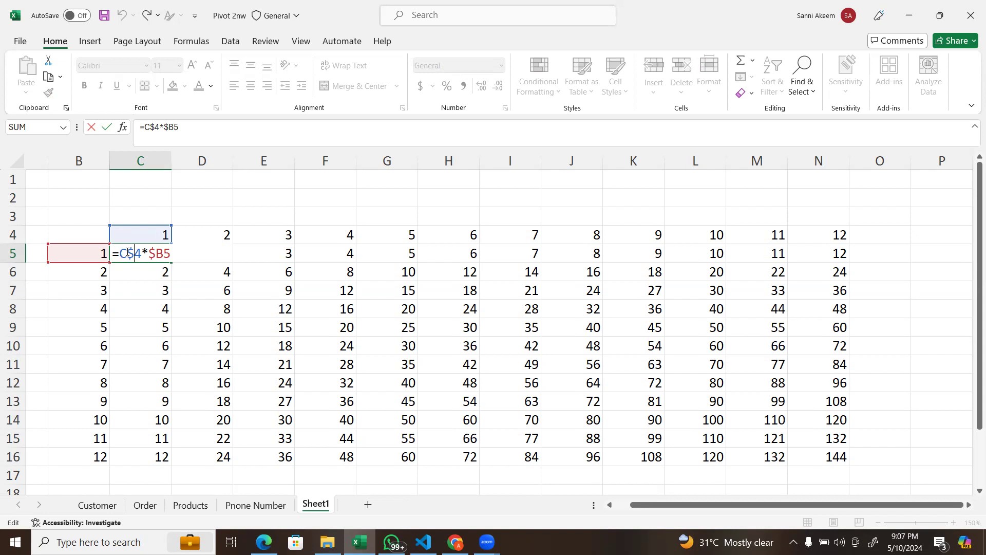
pyautogui.press('Return')
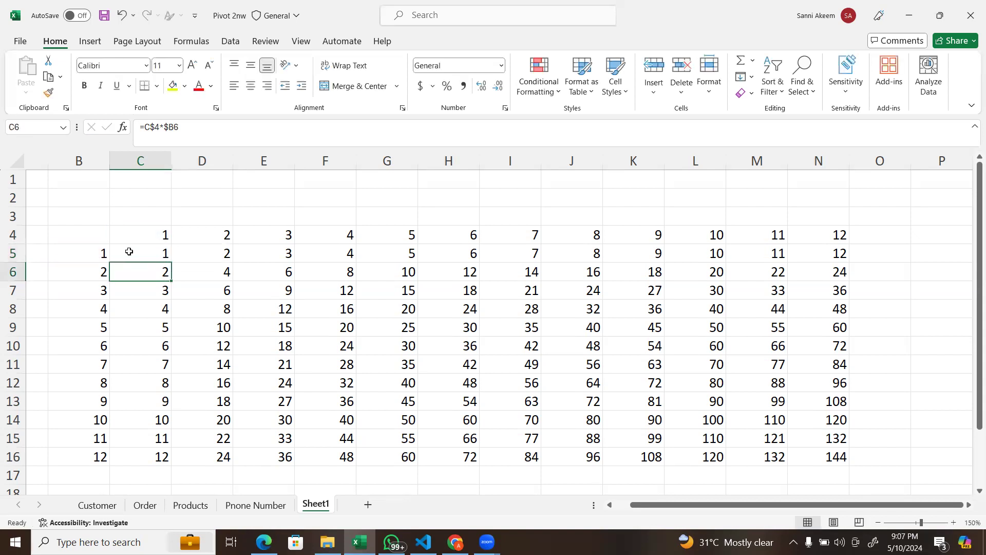
pyautogui.doubleClick(588, 311)
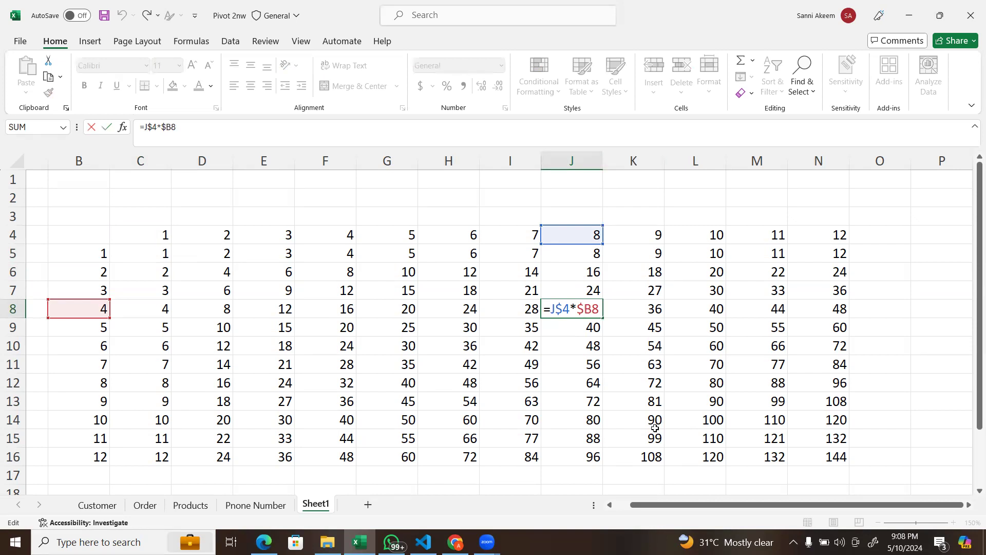
pyautogui.press('Return')
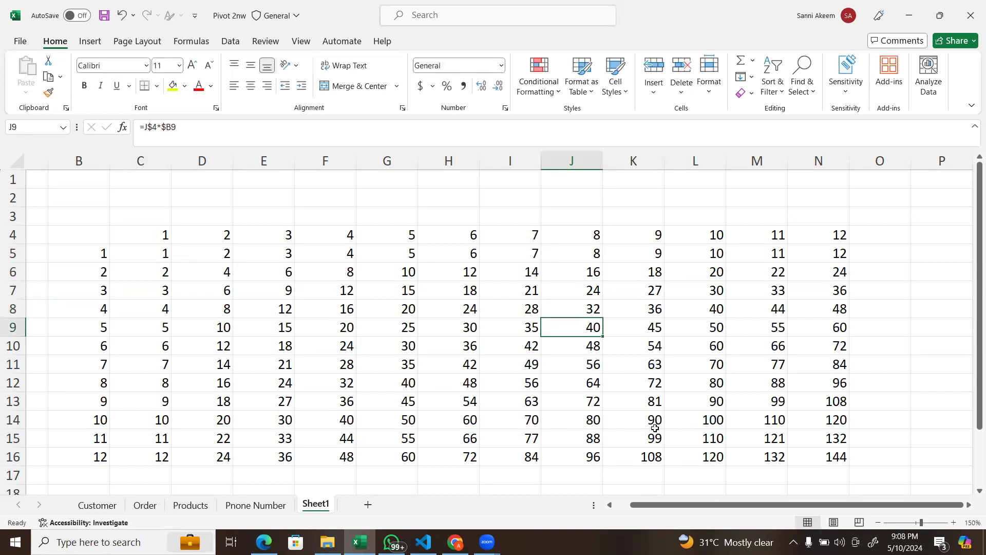